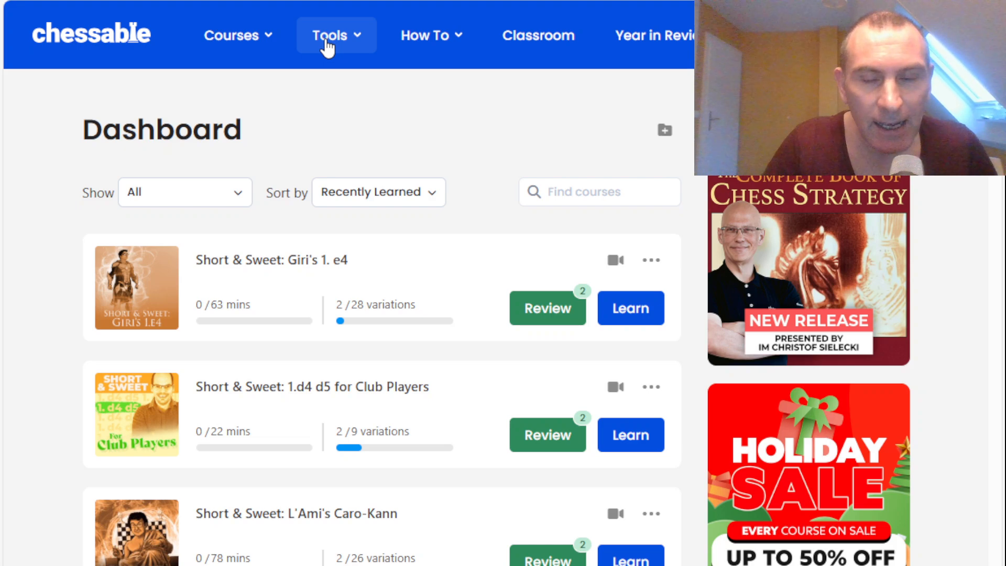
Open the form for creating a new course
click(328, 48)
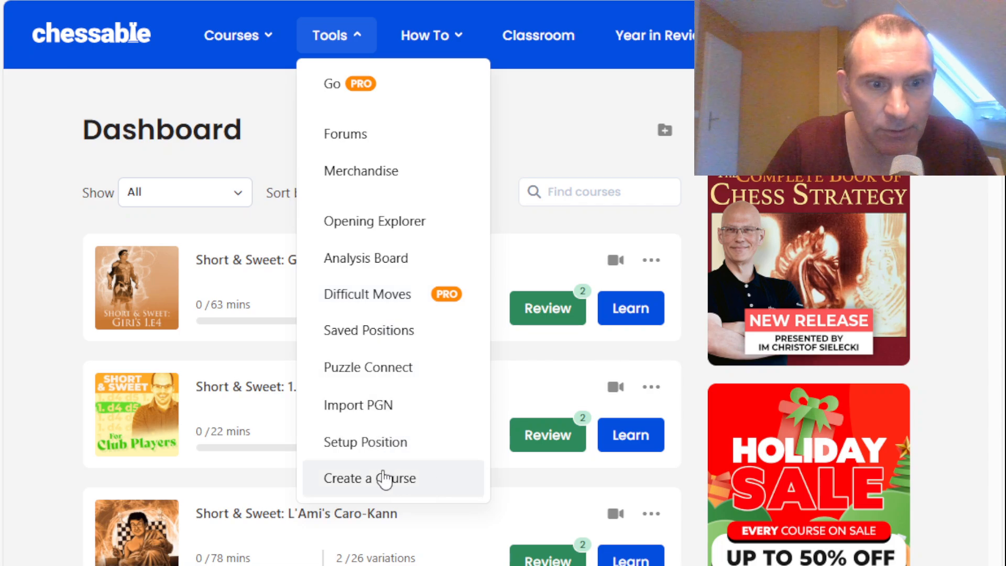
click(383, 478)
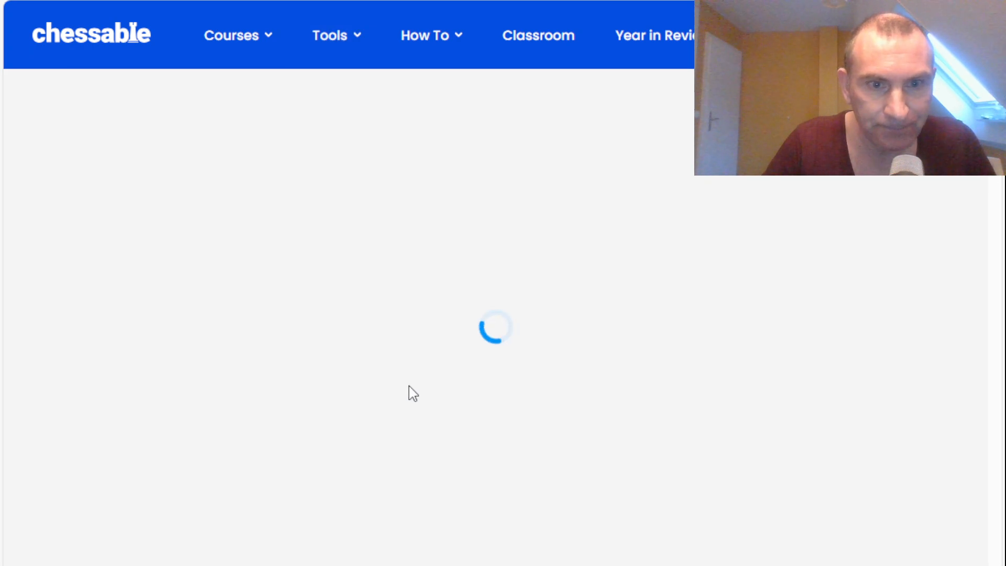
scroll(356, 353, down, 6)
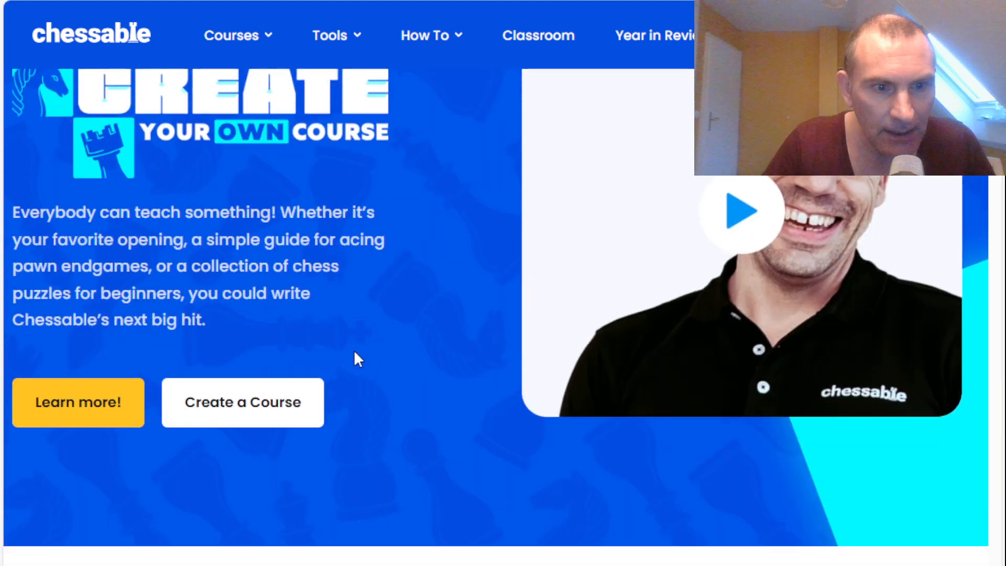
click(257, 277)
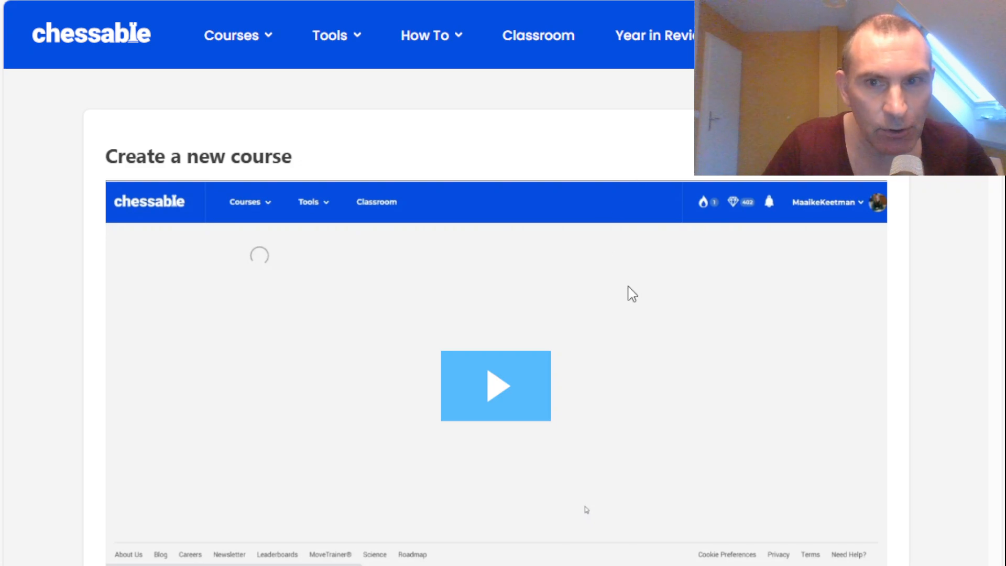
Create an Opening course titled "Repertoire blancs" for the White pieces
scroll(631, 293, down, 8)
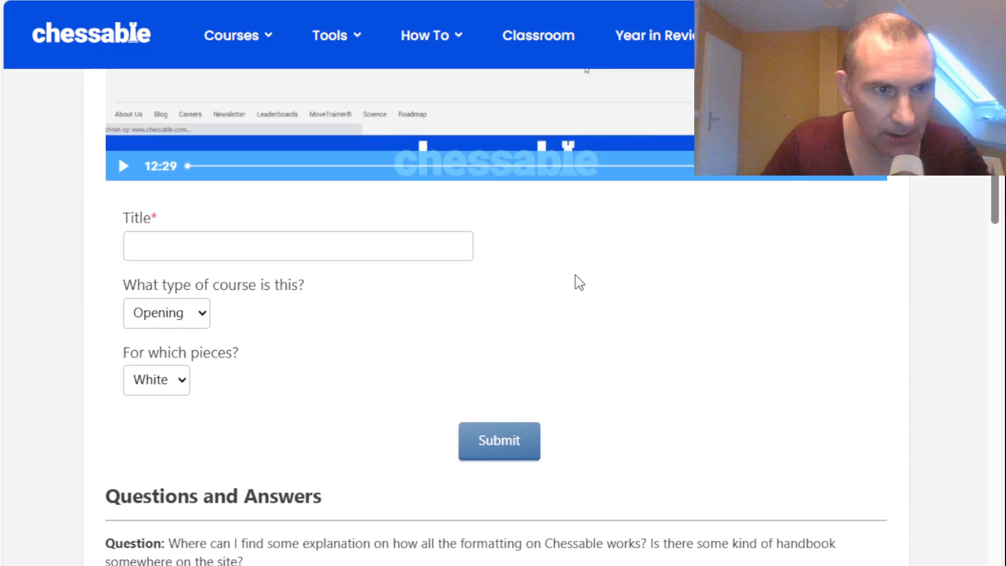
click(326, 238)
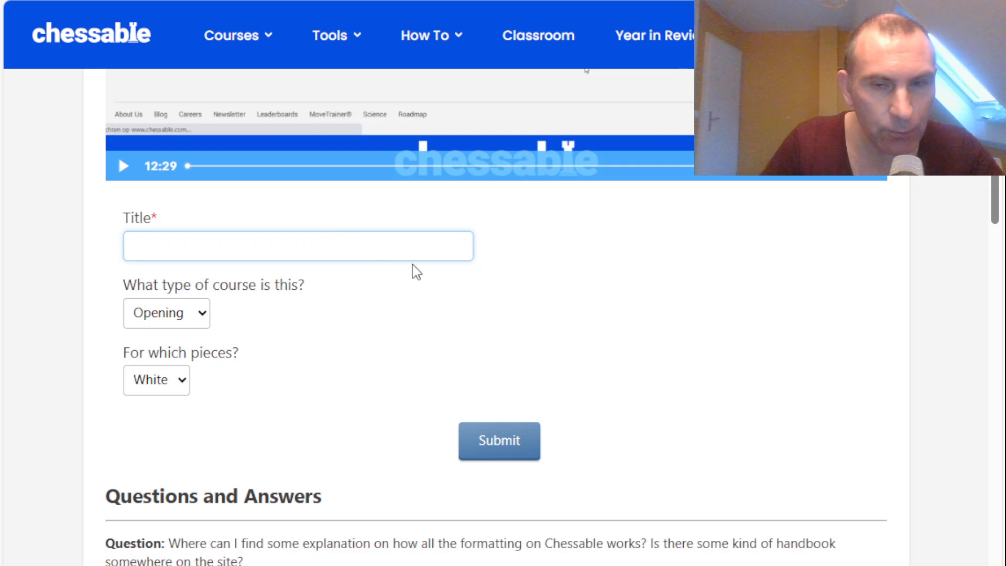
click(234, 293)
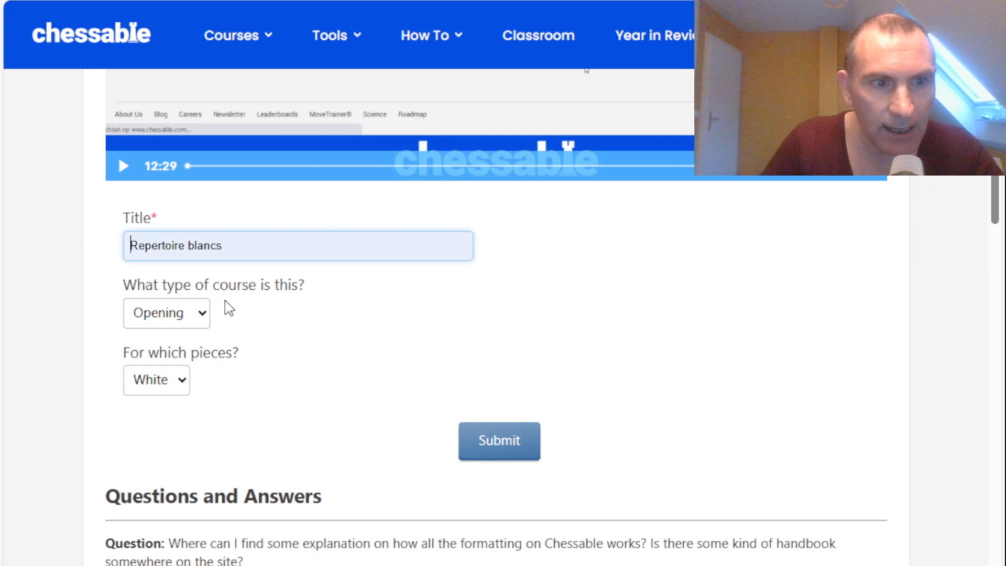
click(276, 233)
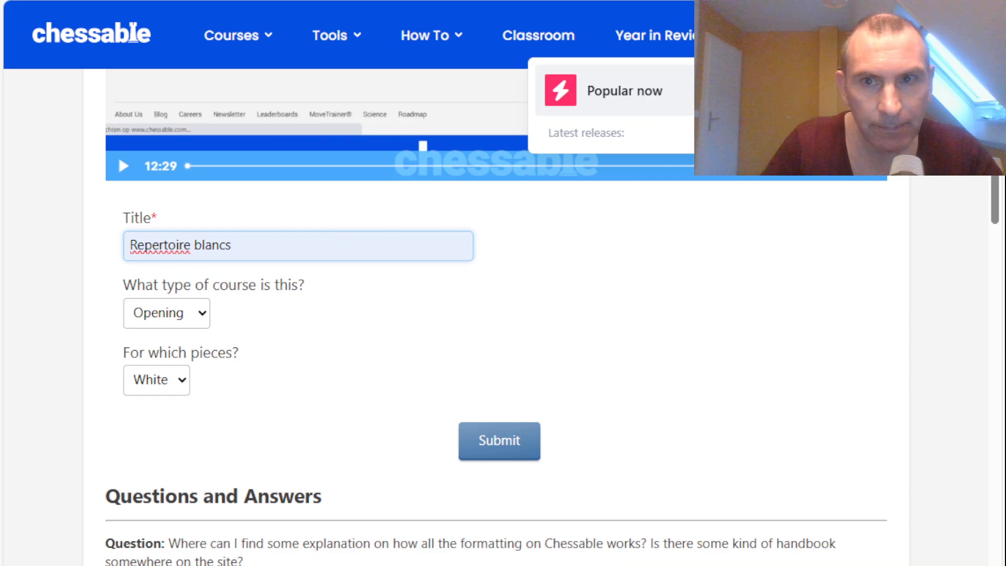
click(204, 315)
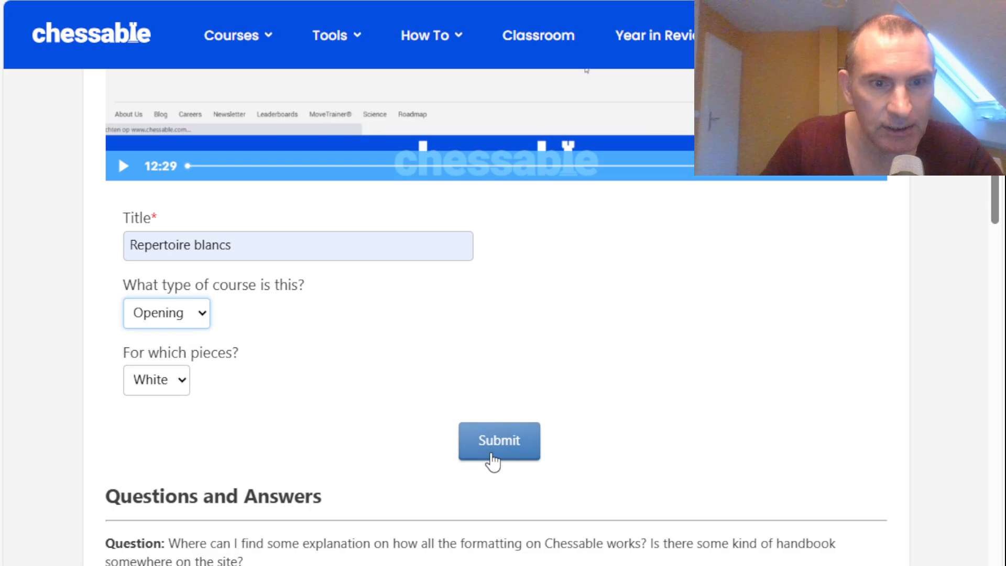
click(490, 450)
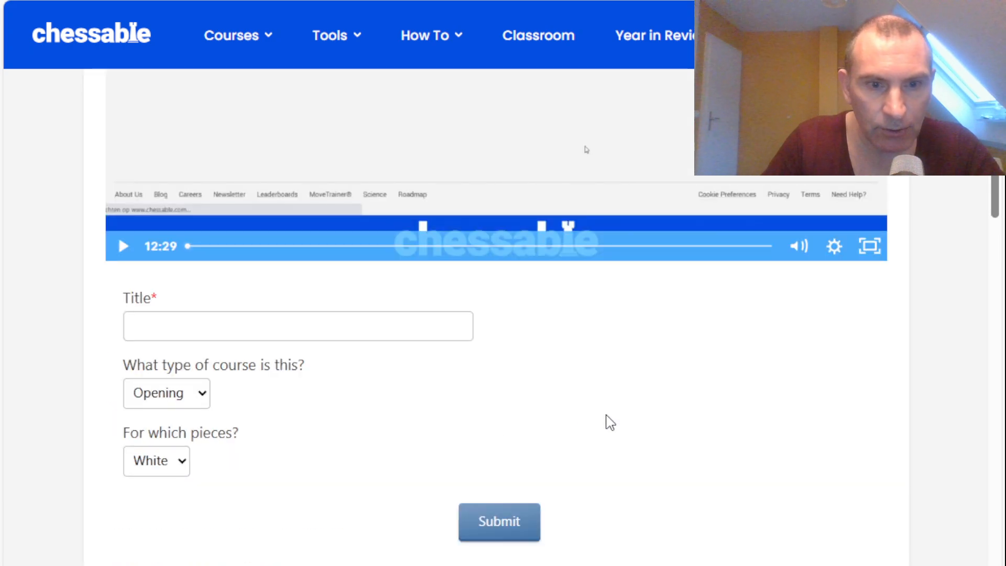
scroll(632, 434, up, 3)
scroll(636, 434, up, 4)
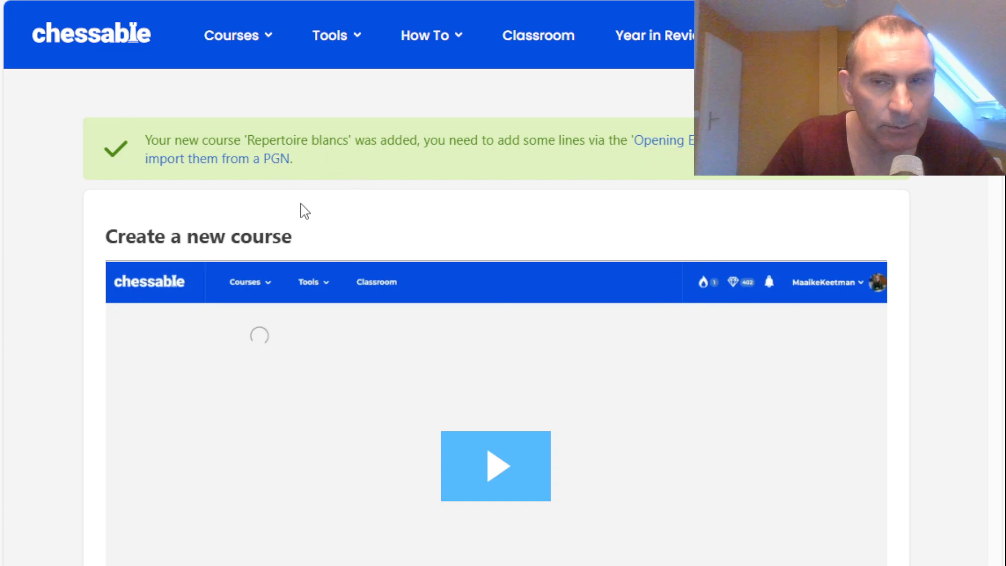
Return to the dashboard and open the control panel of the "Repertoire blancs" course
click(88, 38)
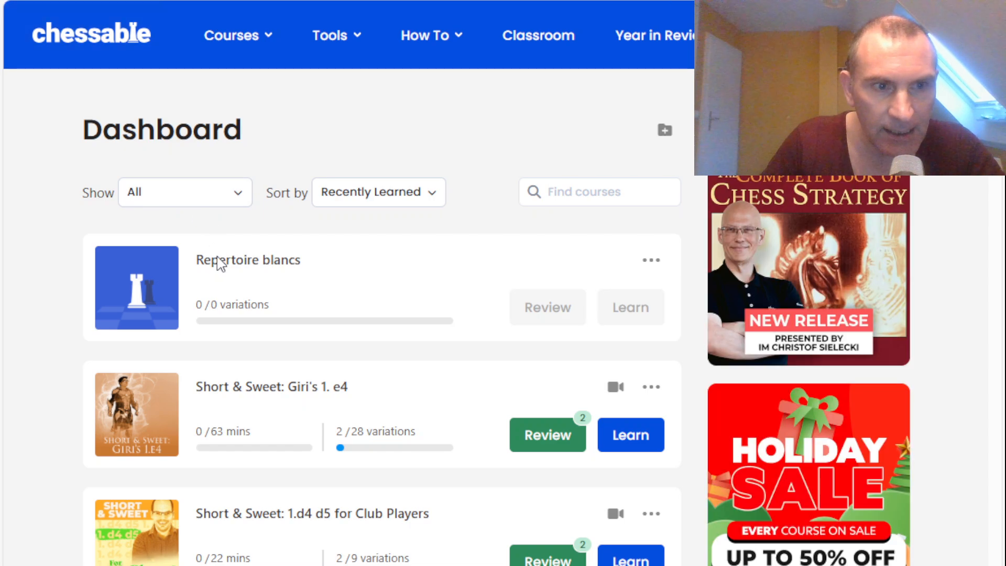
click(651, 261)
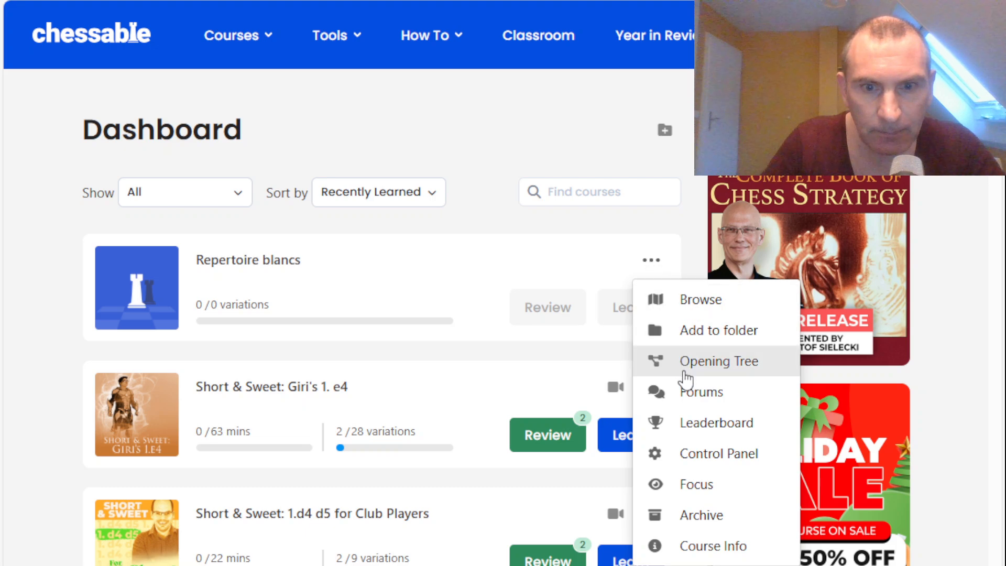
click(708, 454)
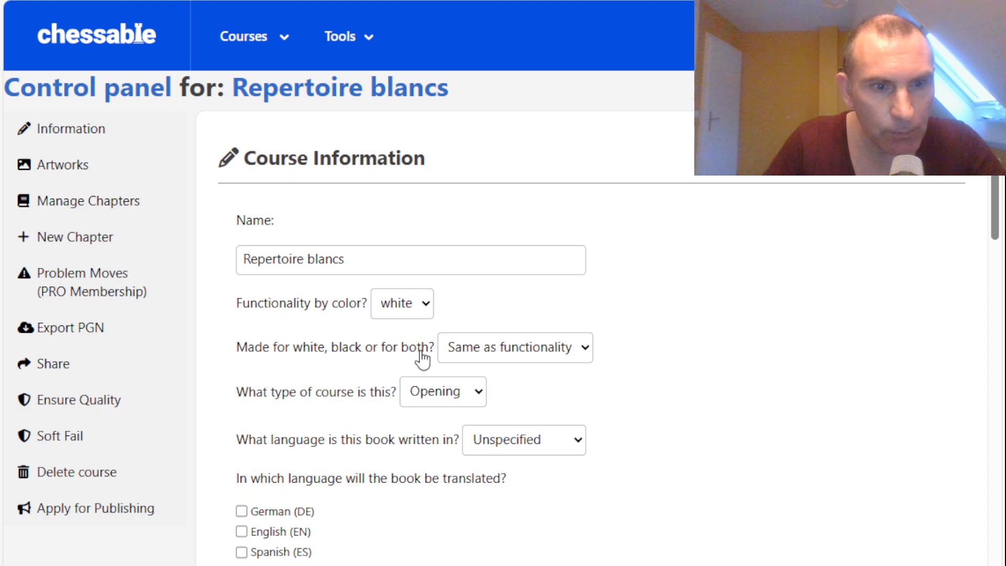
scroll(402, 375, down, 4)
scroll(401, 375, up, 4)
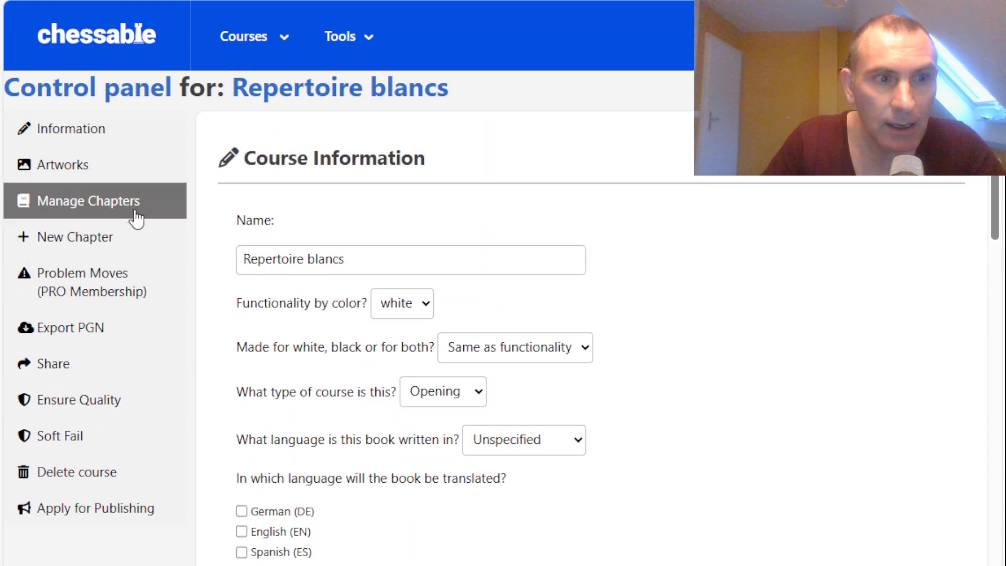
Rename the course's "Main Level" chapter to "sur e5" and save it
click(90, 203)
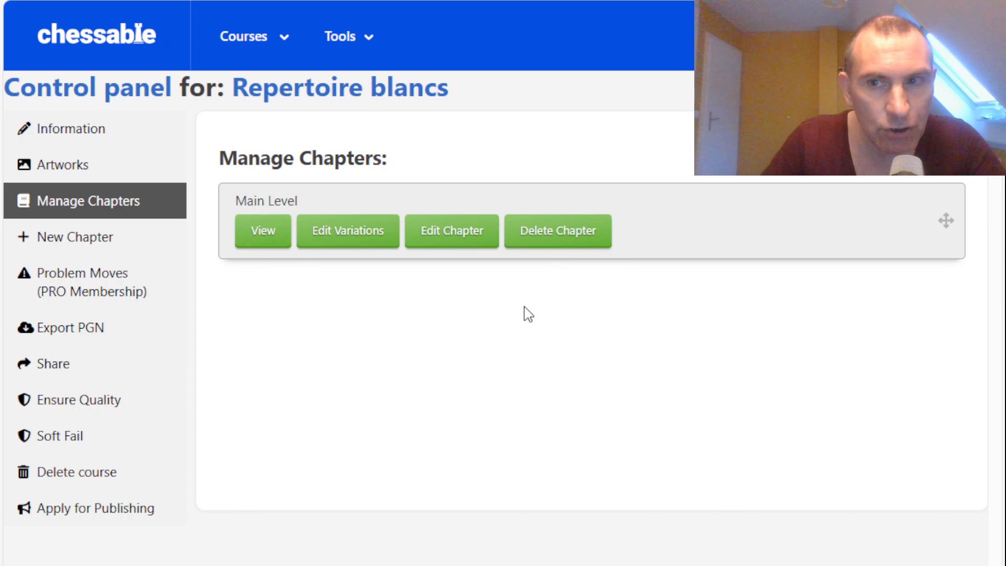
click(448, 235)
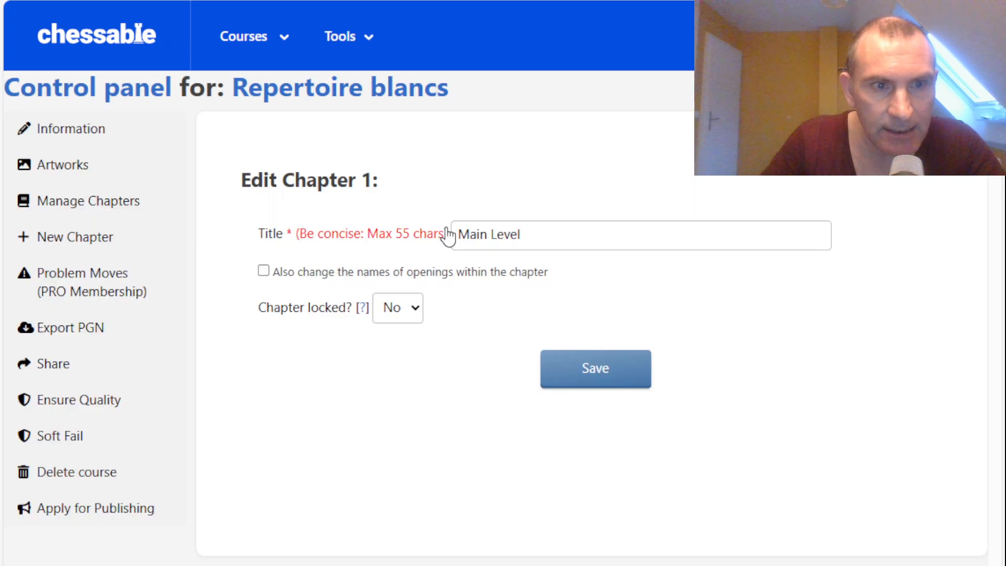
drag(552, 233, 448, 233)
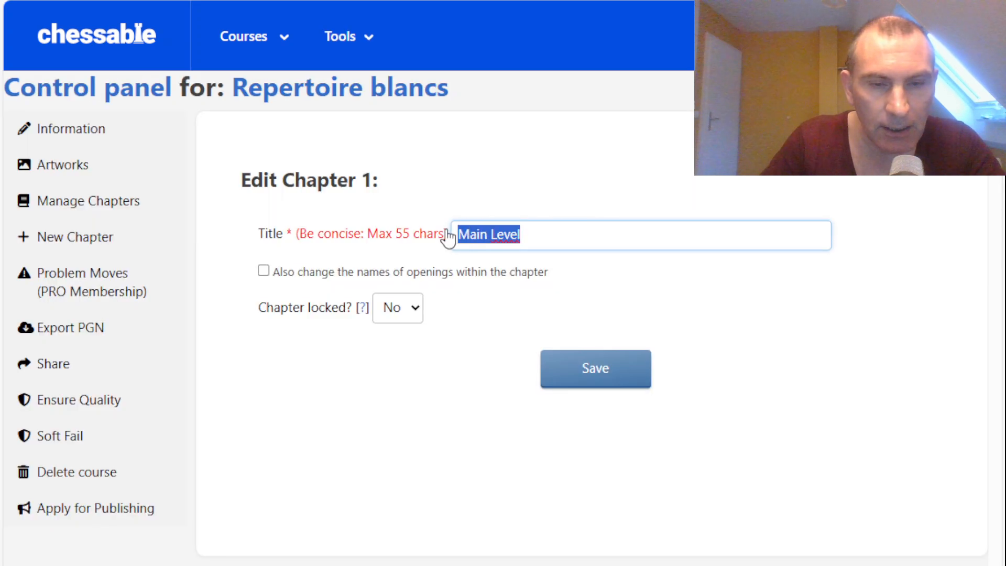
key(BackSpace)
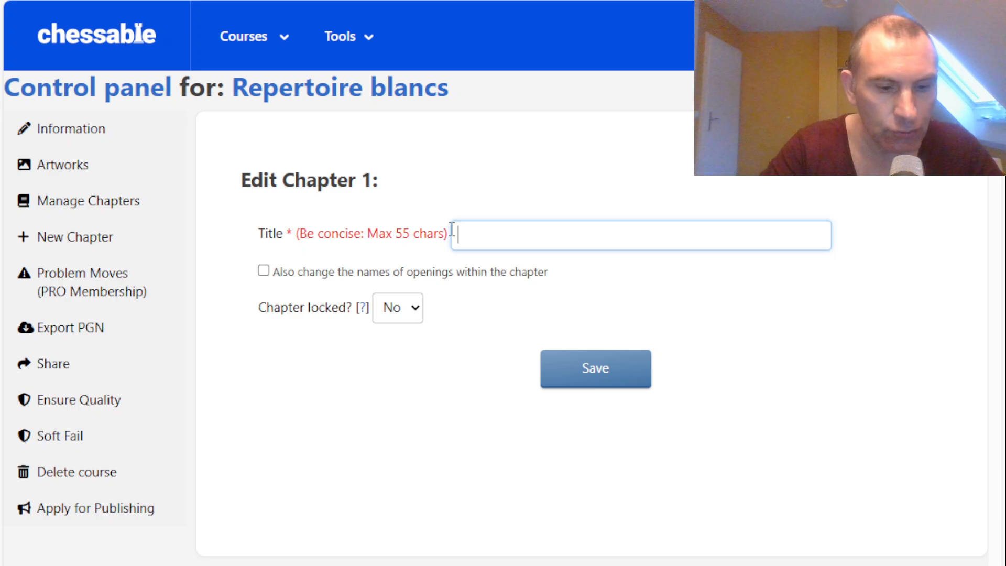
text(sur)
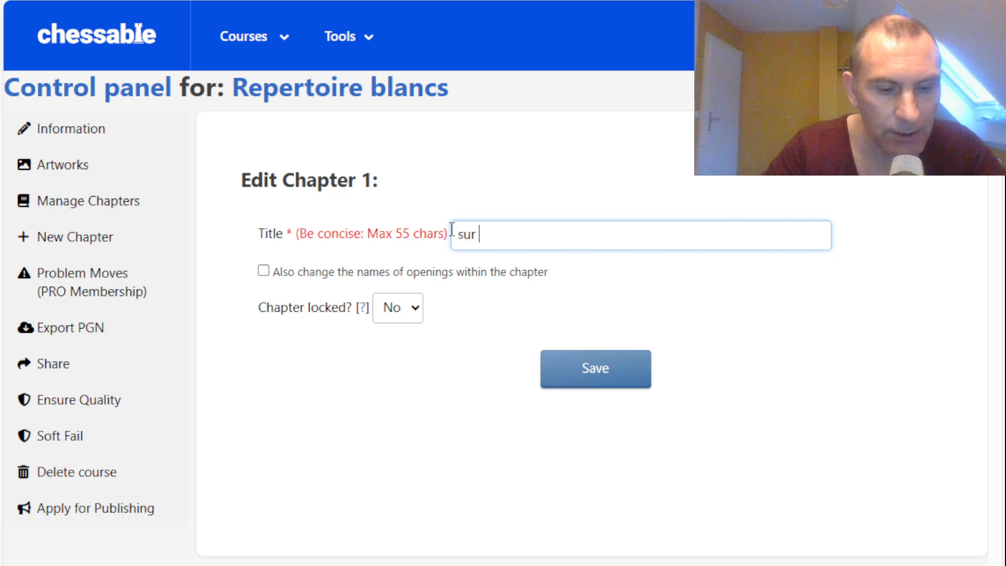
text( e5)
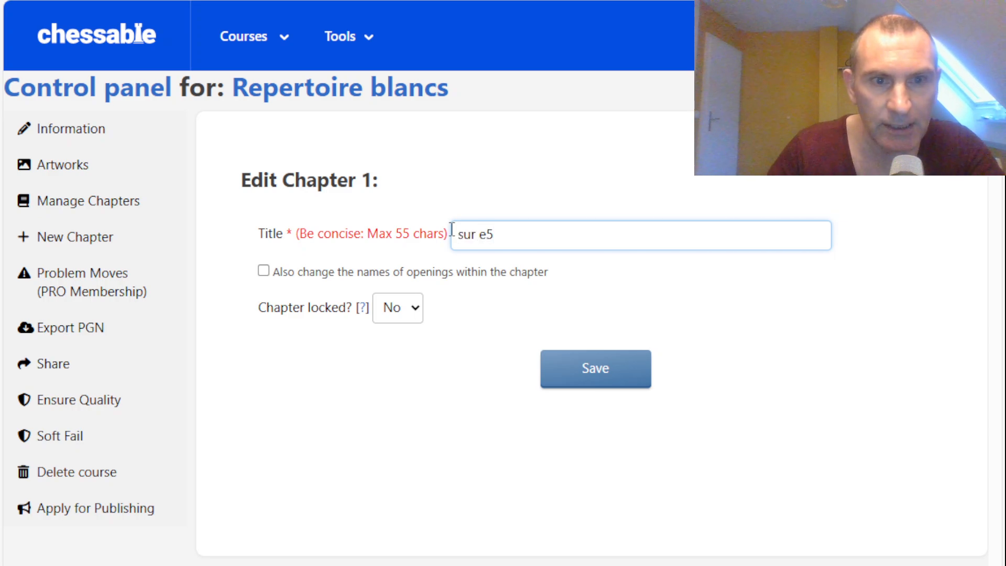
click(590, 366)
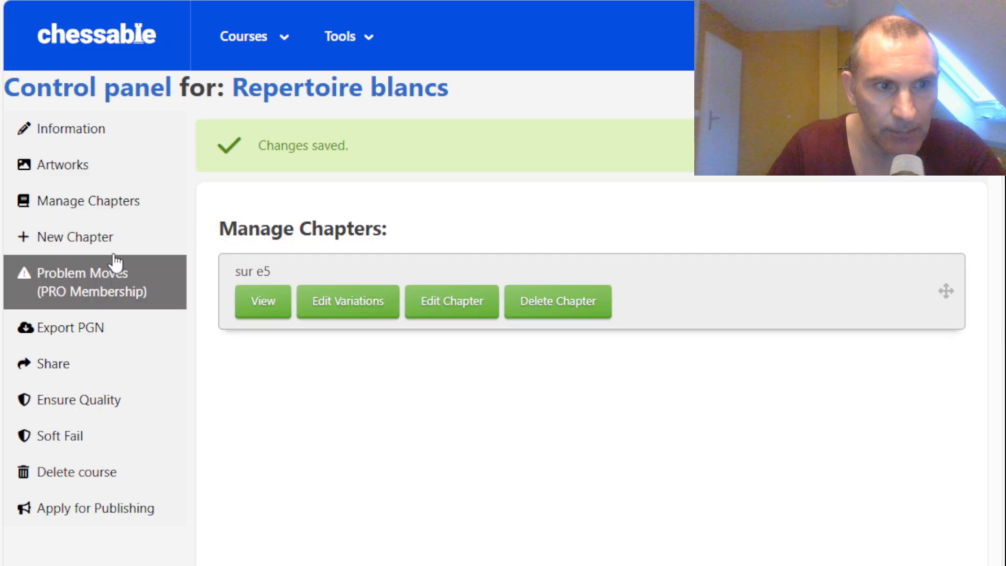
Add a new chapter titled "sur c5" to the course
click(98, 243)
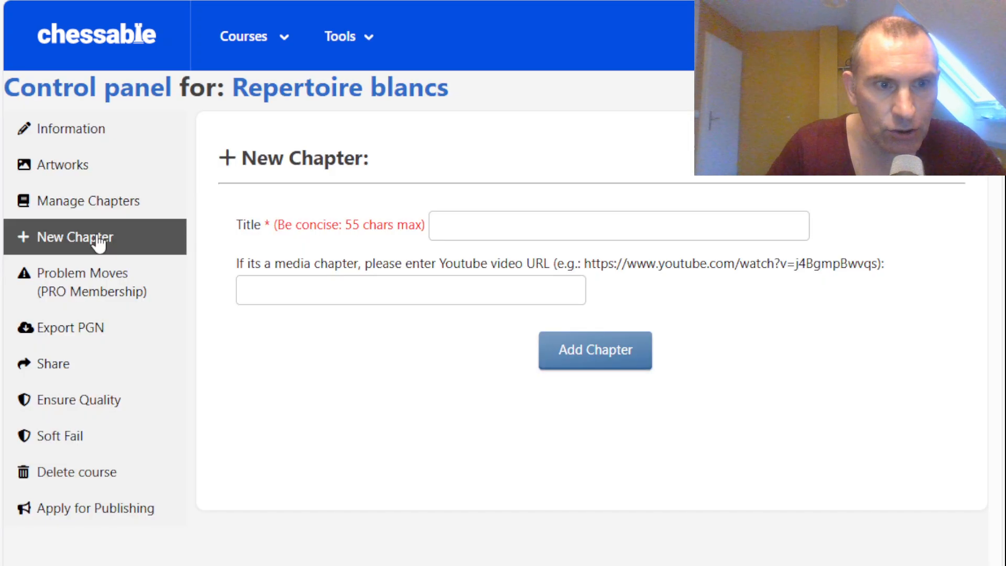
click(525, 226)
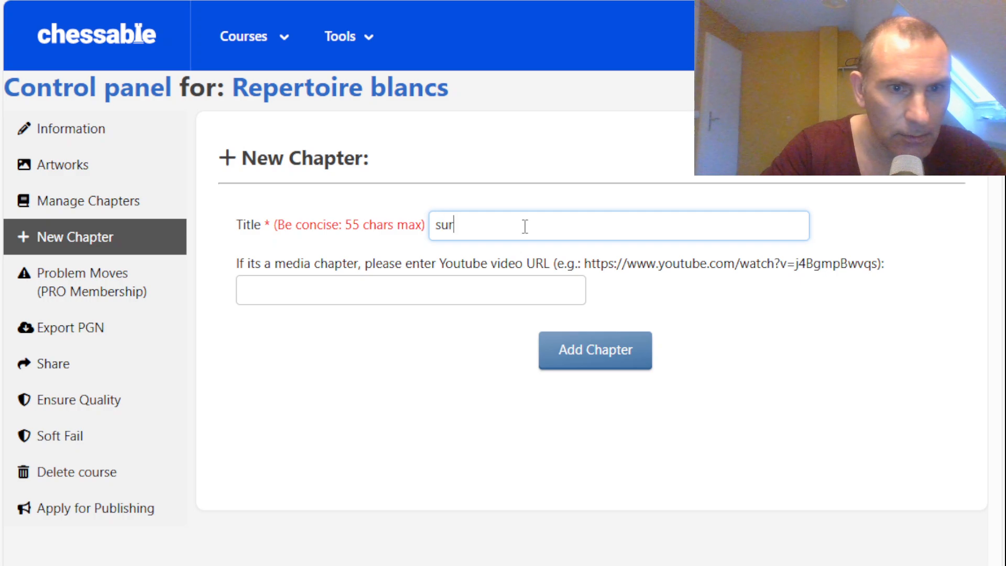
text(sur c5)
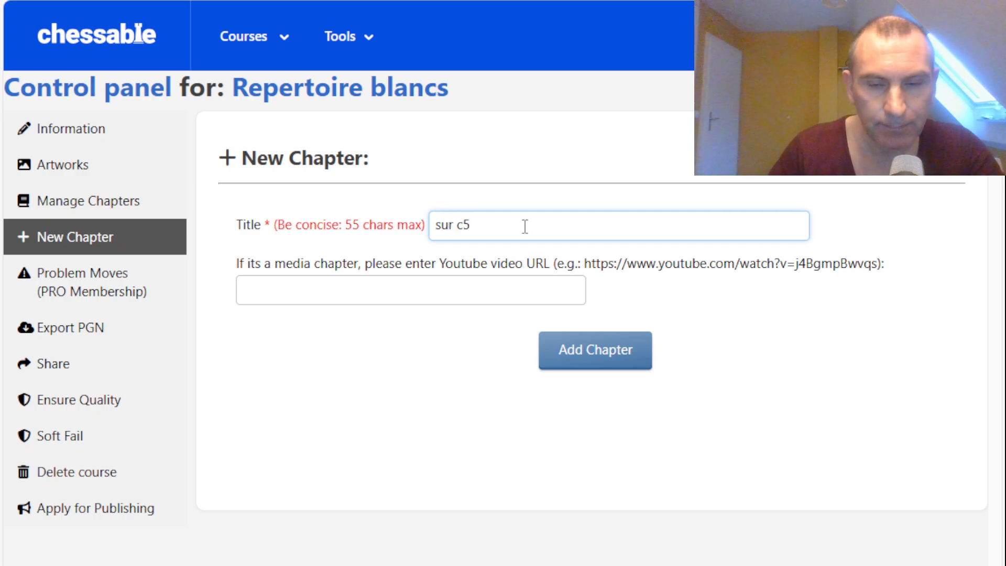
click(581, 347)
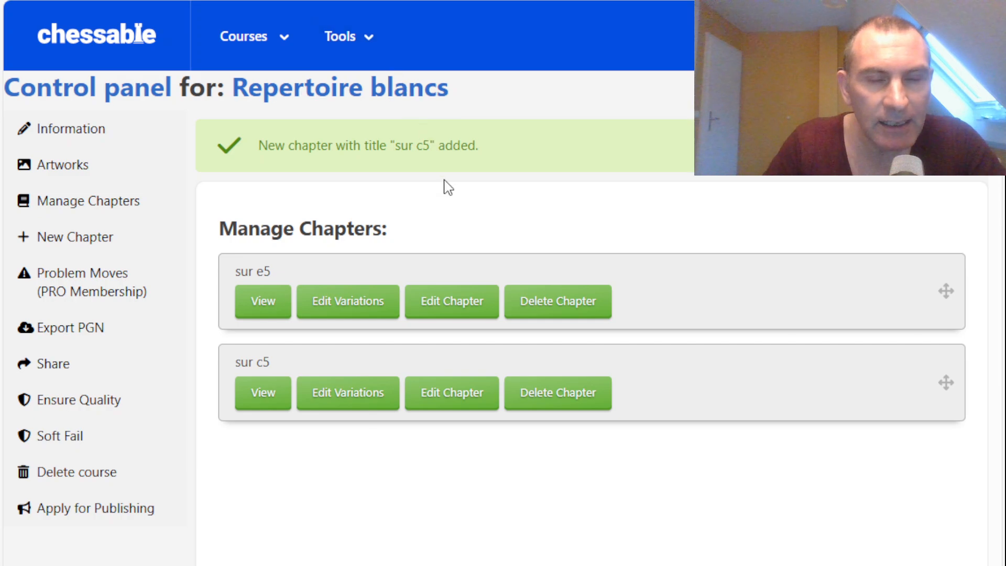
Open the Opening Explorer and play 1.e4 e5 2.Nf3 on the board
click(347, 39)
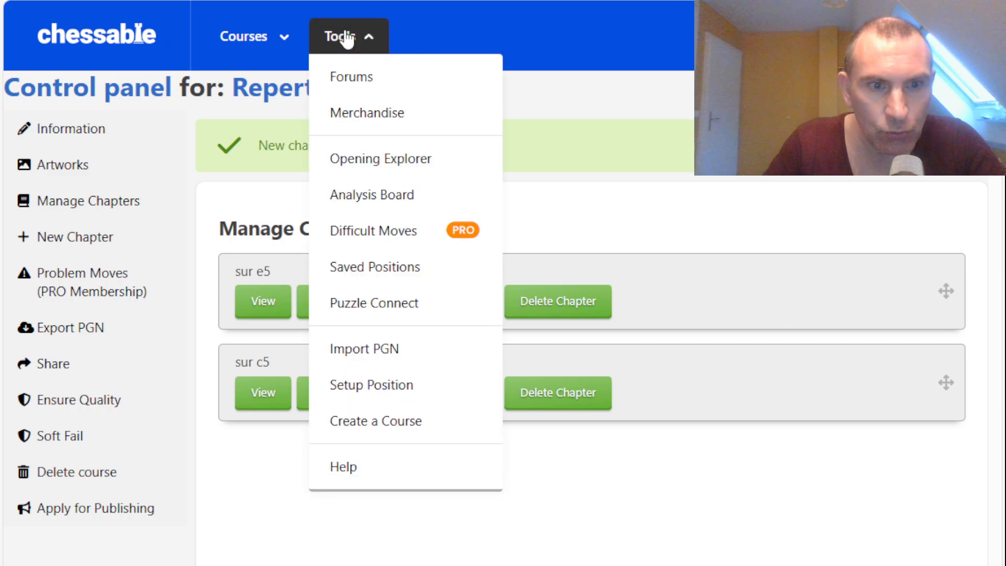
click(372, 162)
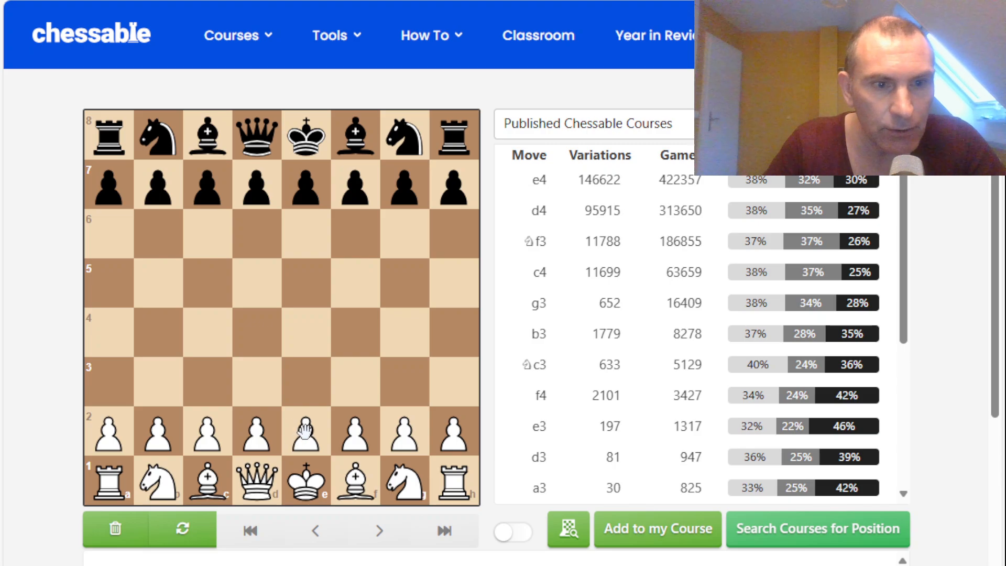
drag(304, 431, 305, 332)
drag(303, 195, 305, 283)
drag(392, 474, 355, 385)
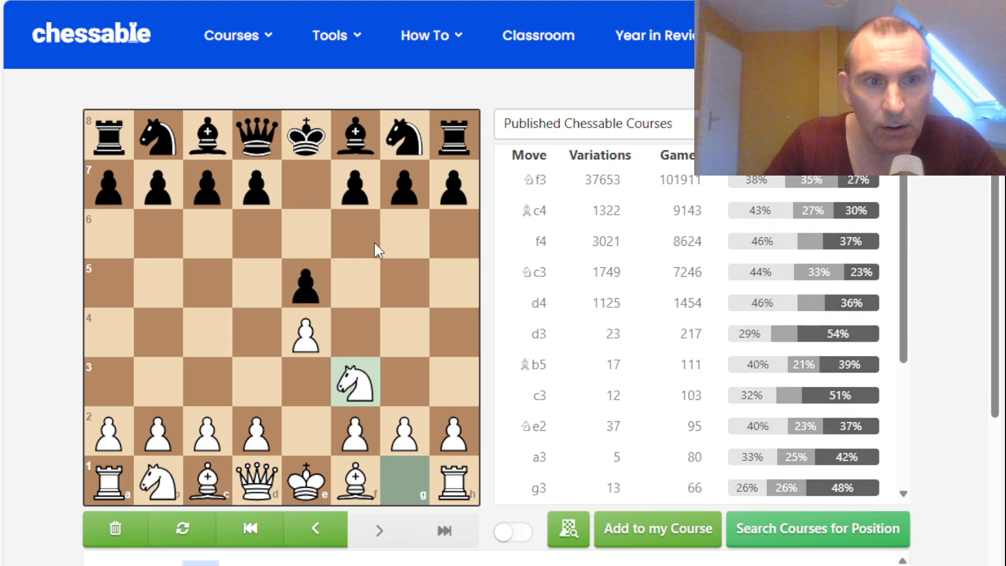
Continue the line on the board with 2...f6 3.Nxe5 fxe5 4.Qh5+ g6 5.Qxe5+
drag(355, 191, 364, 244)
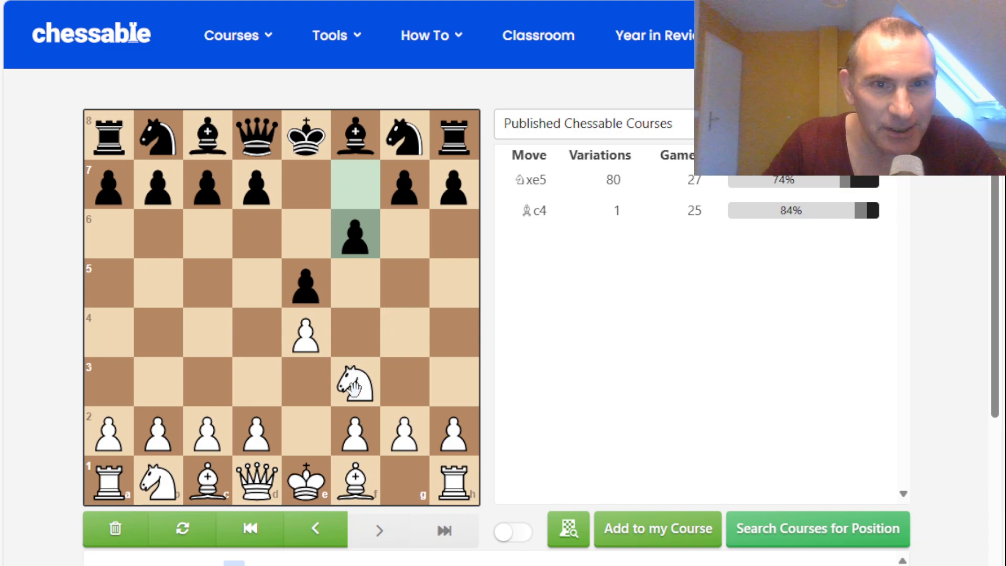
drag(355, 388, 307, 283)
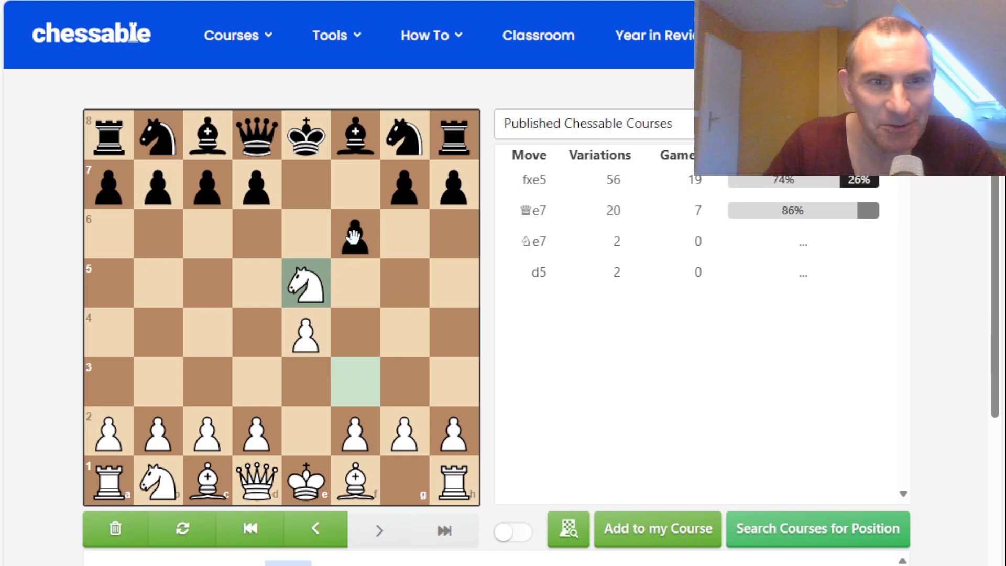
drag(352, 235, 306, 278)
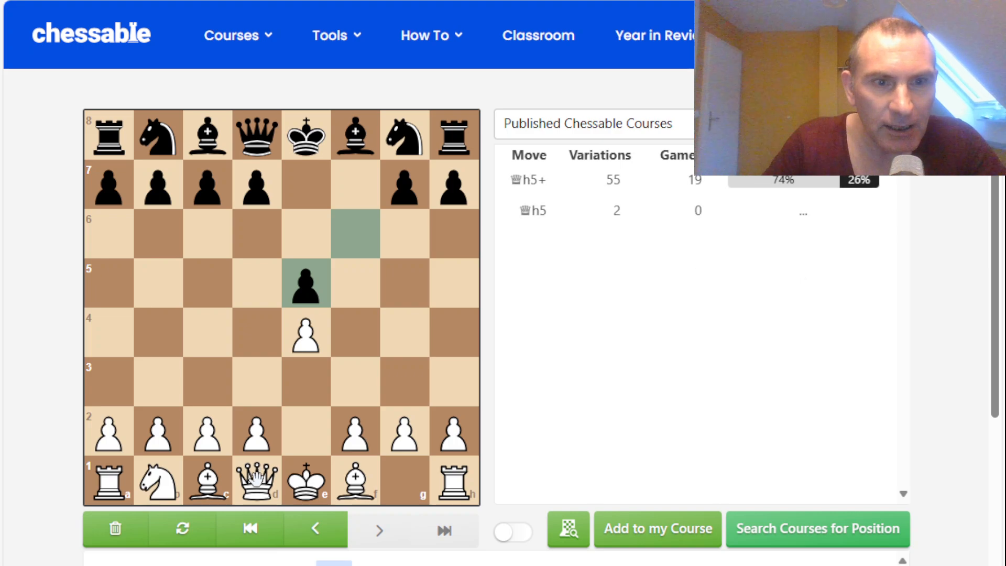
drag(257, 479, 451, 293)
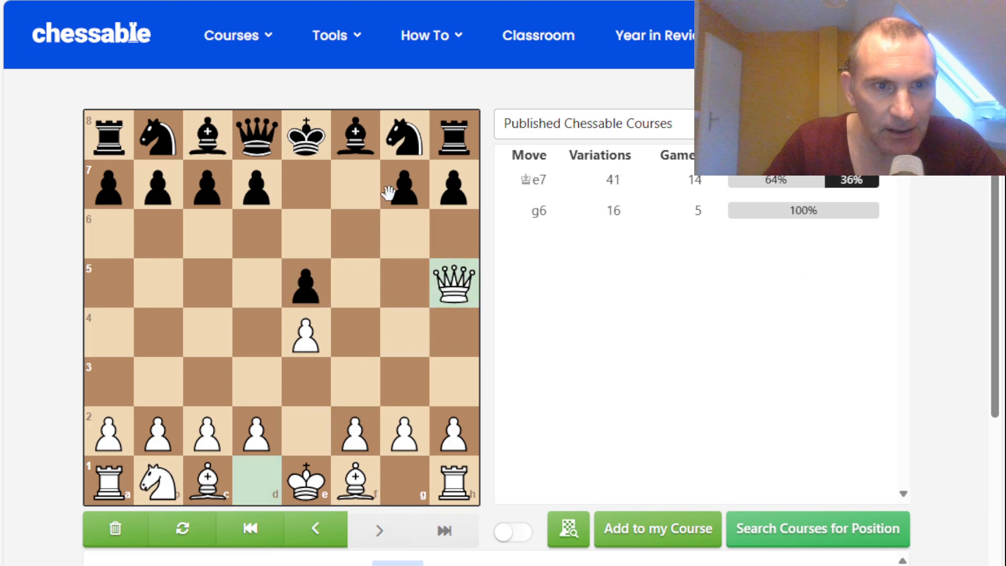
drag(404, 191, 405, 237)
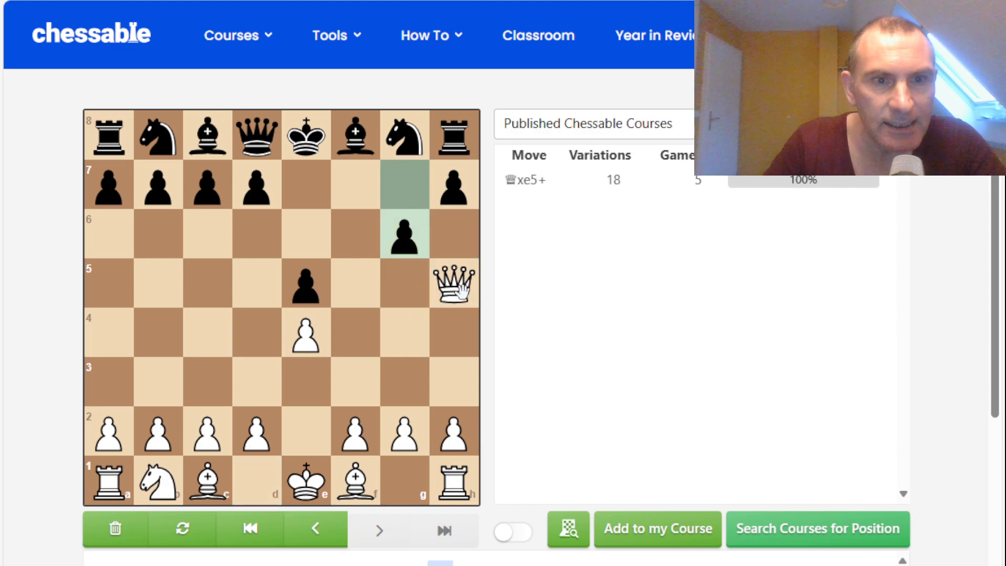
drag(455, 287, 317, 288)
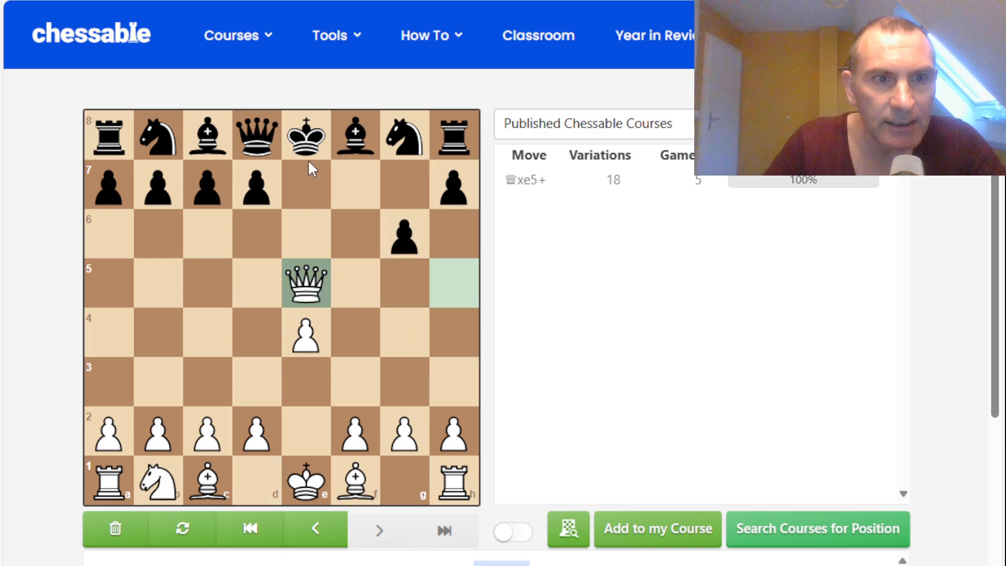
Continue the line on the board with 5...Qe7 6.Qxh8 Qxe4+ 7.Kd1, taking back a trial 5...Kf7 first
drag(307, 137, 354, 189)
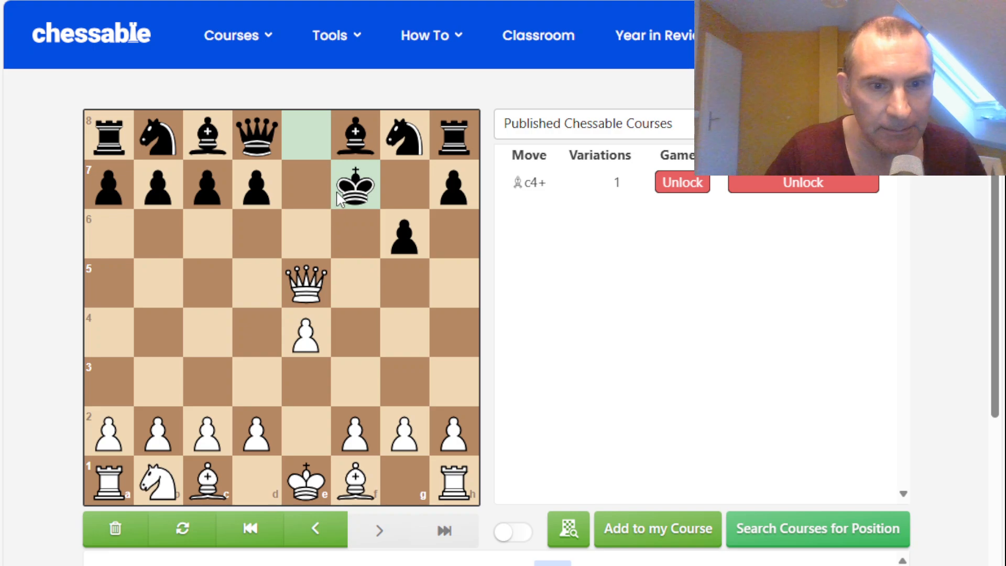
click(317, 524)
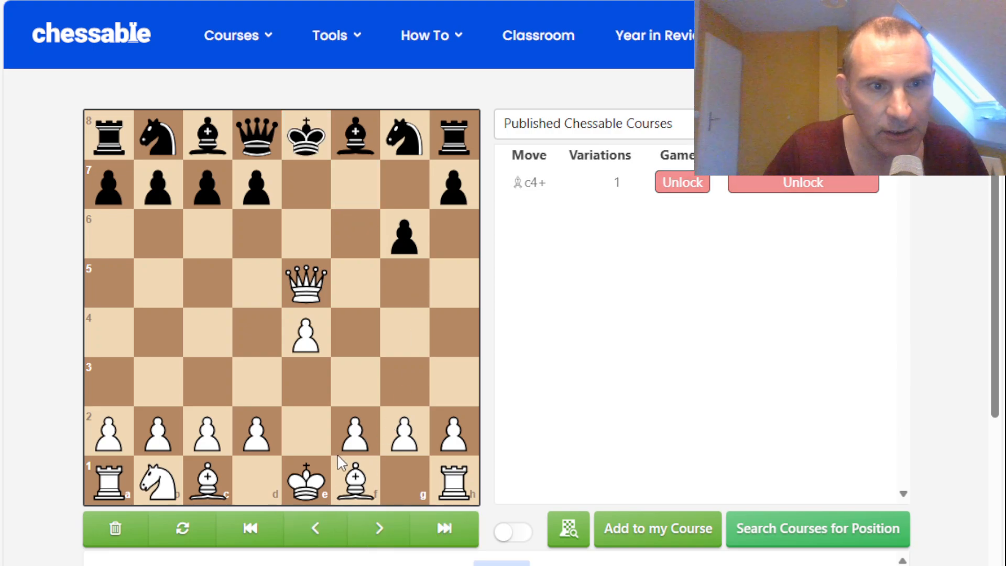
drag(256, 136, 302, 181)
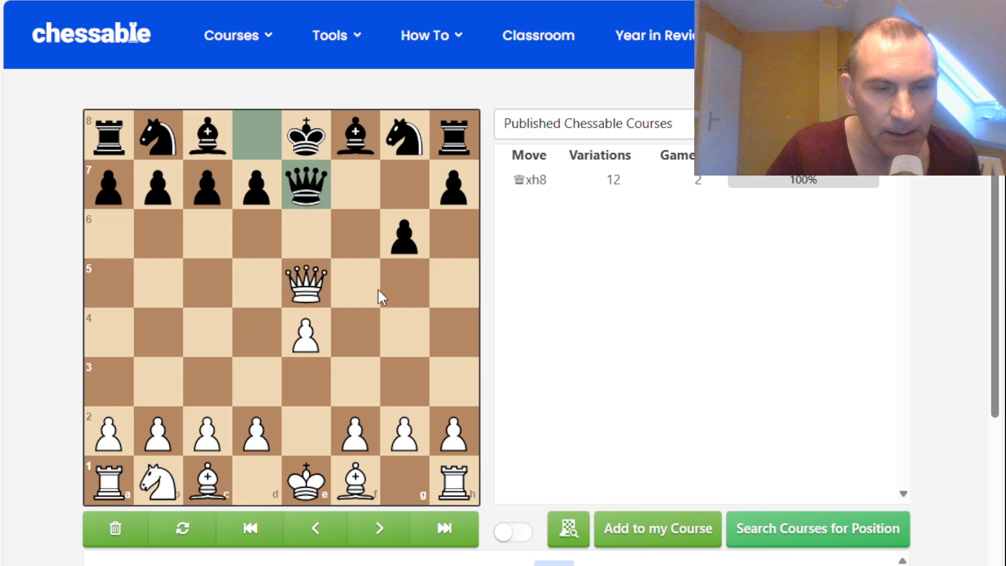
drag(309, 278, 461, 137)
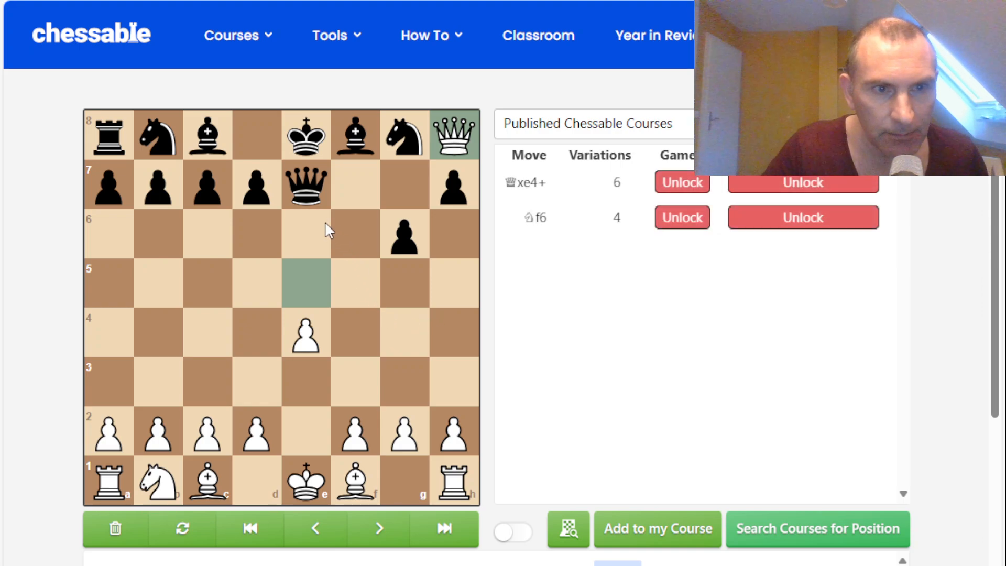
drag(308, 188, 305, 333)
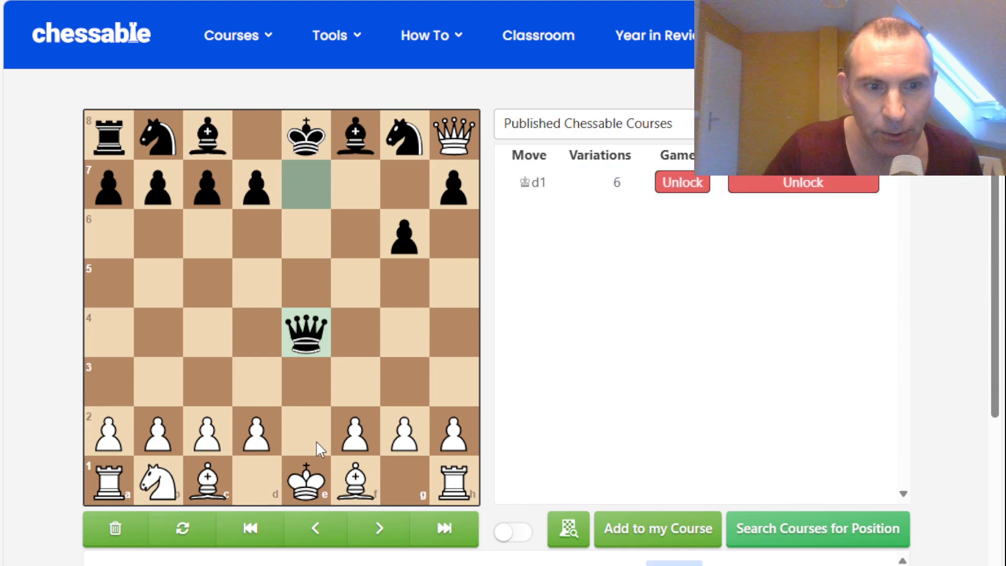
drag(308, 482, 257, 479)
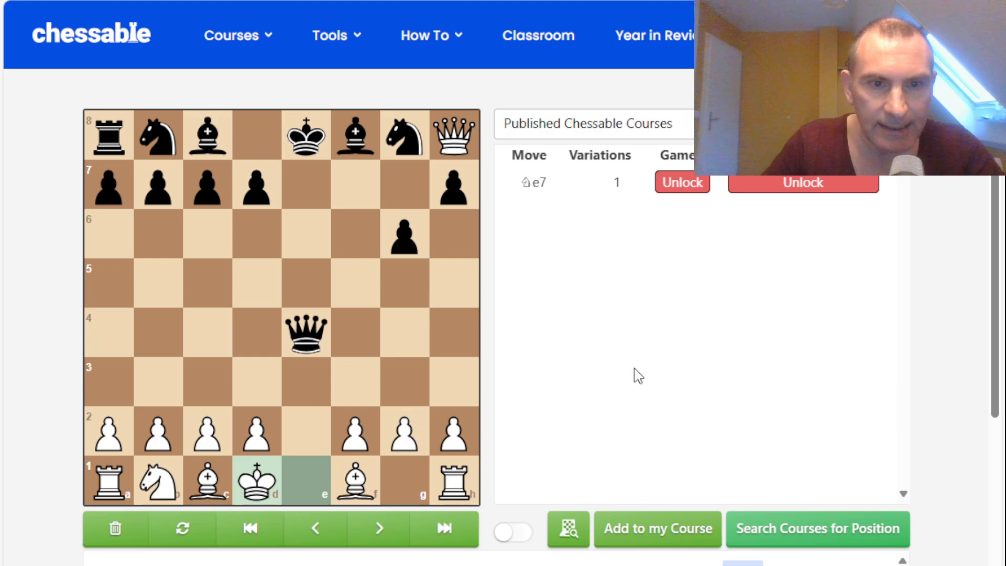
scroll(638, 375, down, 2)
scroll(638, 375, up, 2)
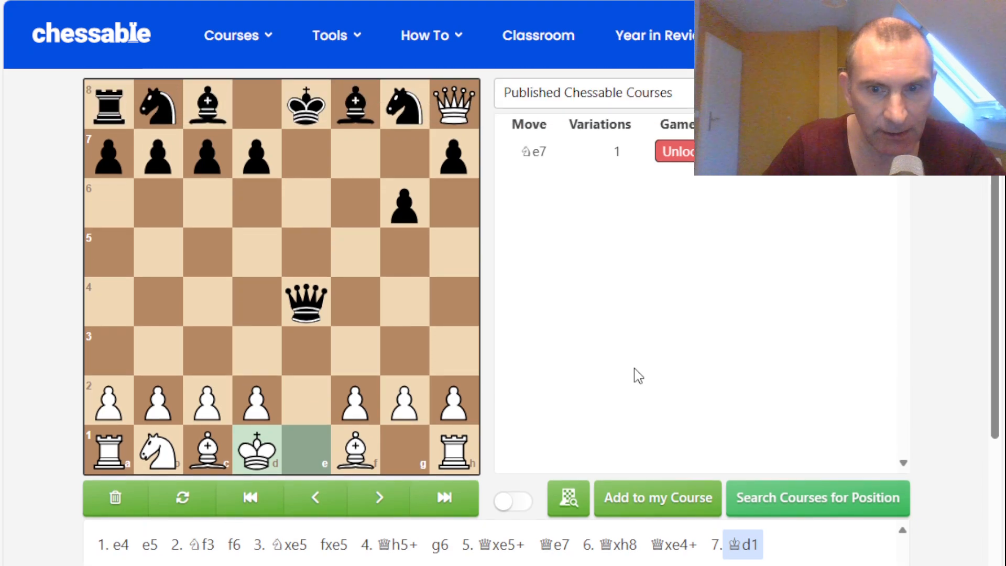
scroll(638, 376, down, 2)
scroll(638, 375, up, 2)
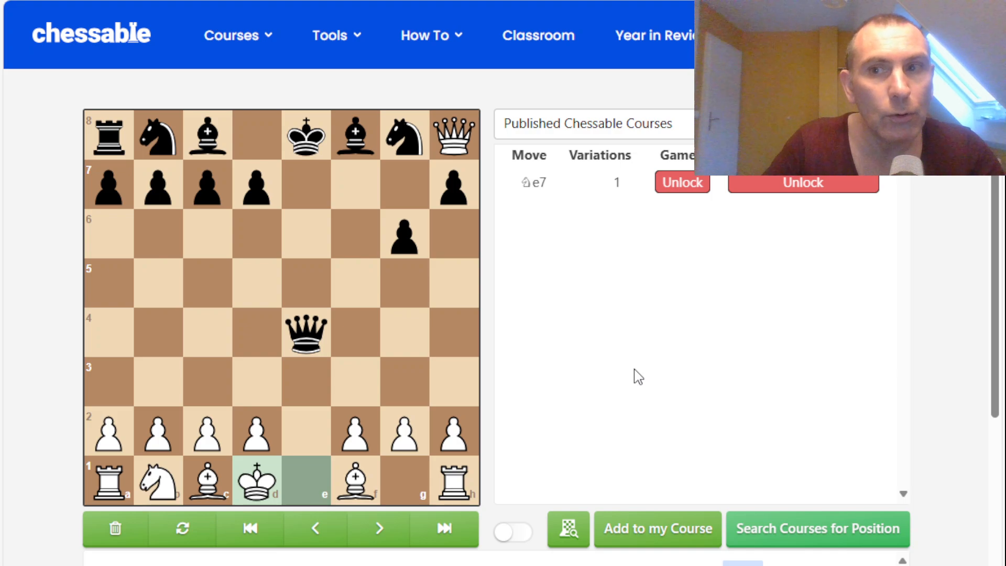
Go back through the line to 3.Nxe5 and open the form for adding the line to a course
scroll(545, 373, down, 2)
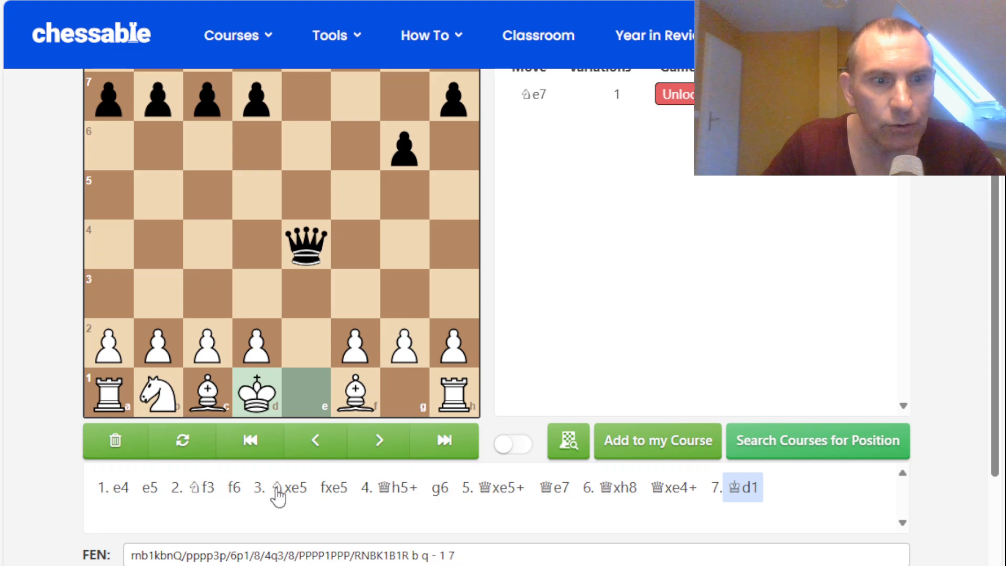
click(234, 488)
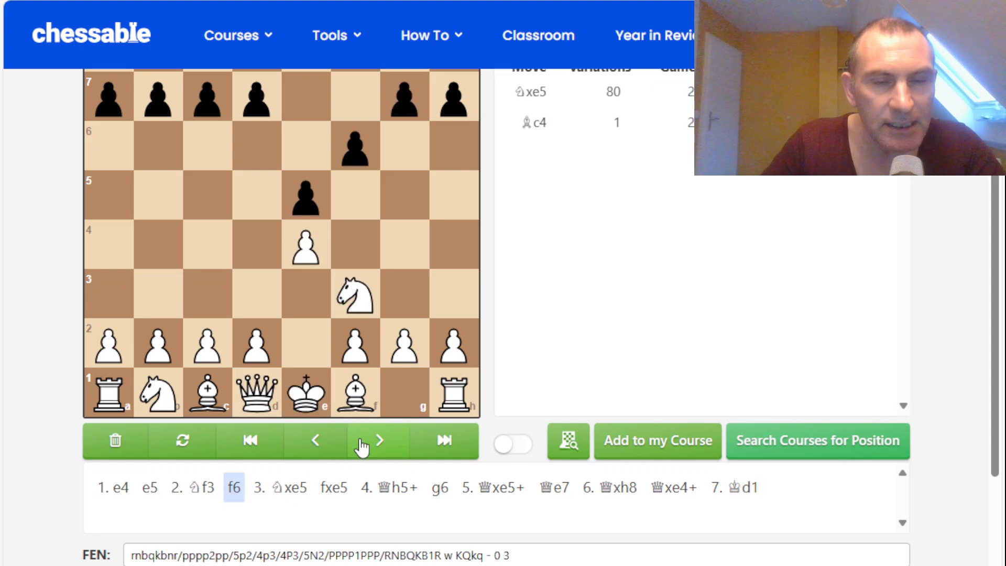
scroll(360, 448, up, 2)
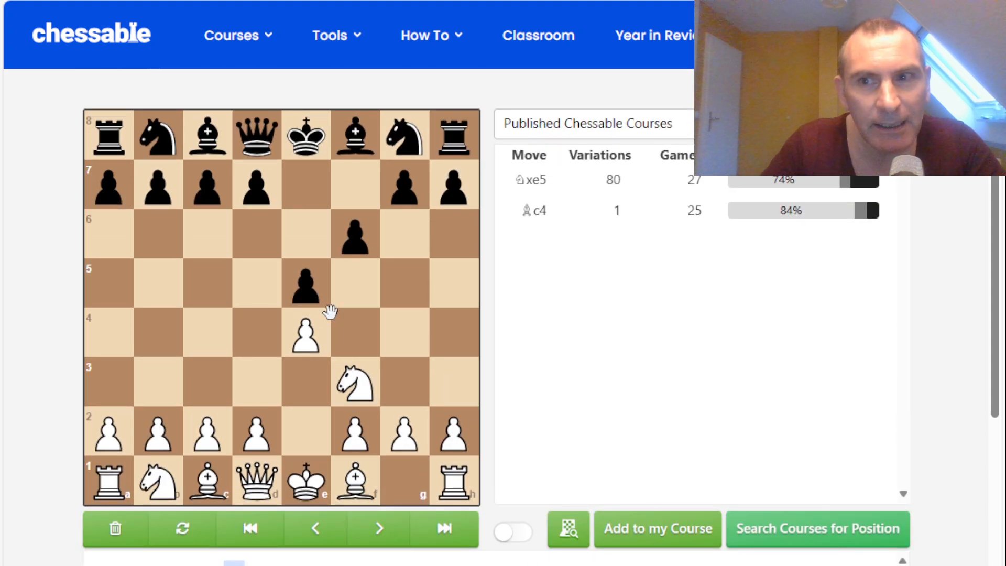
scroll(337, 340, down, 3)
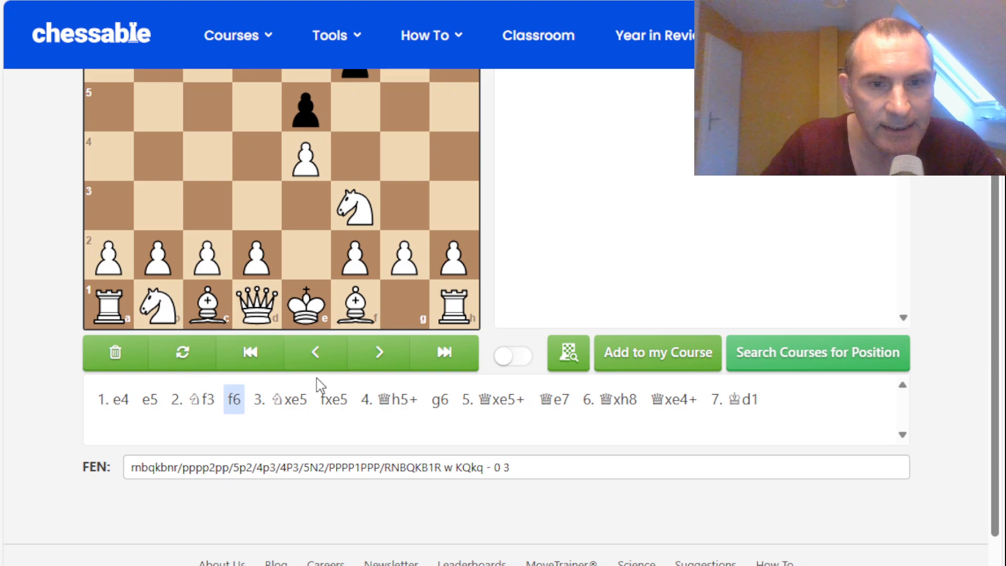
click(282, 403)
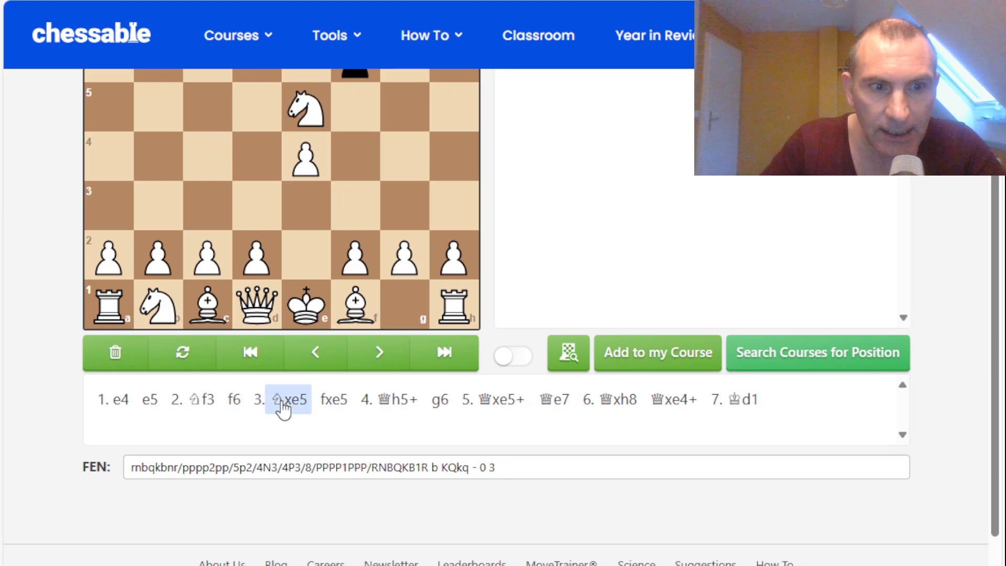
scroll(294, 400, up, 3)
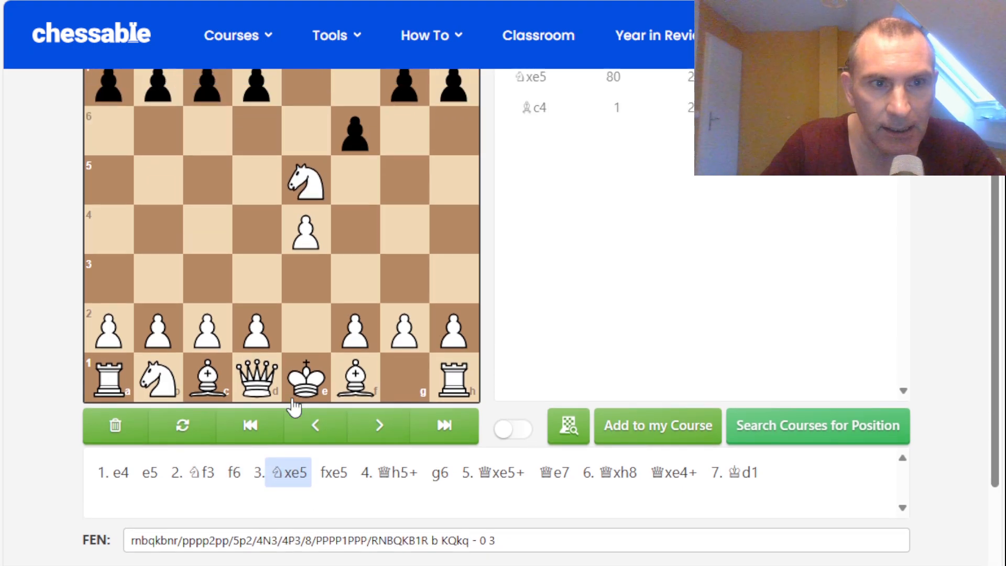
scroll(295, 392, down, 4)
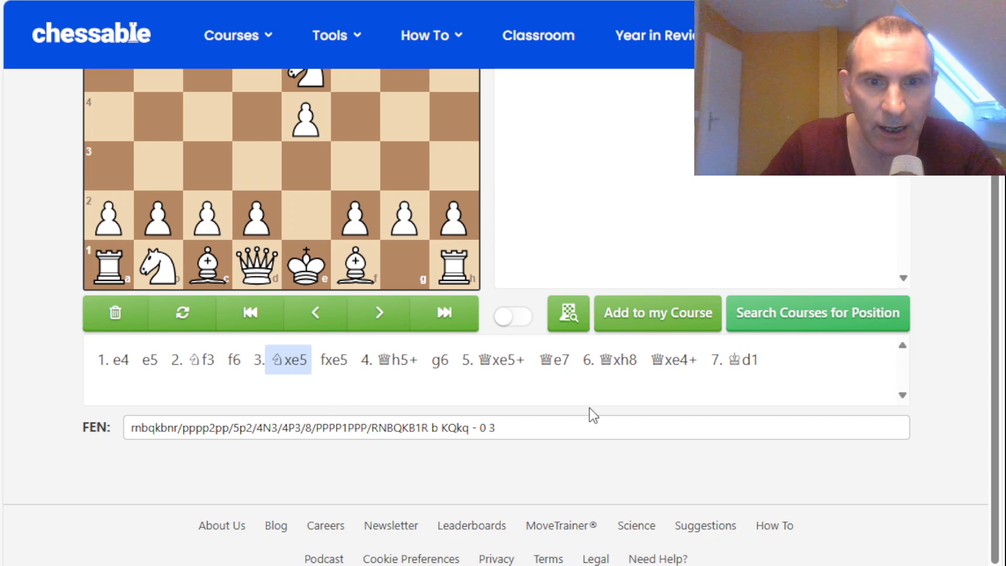
click(642, 316)
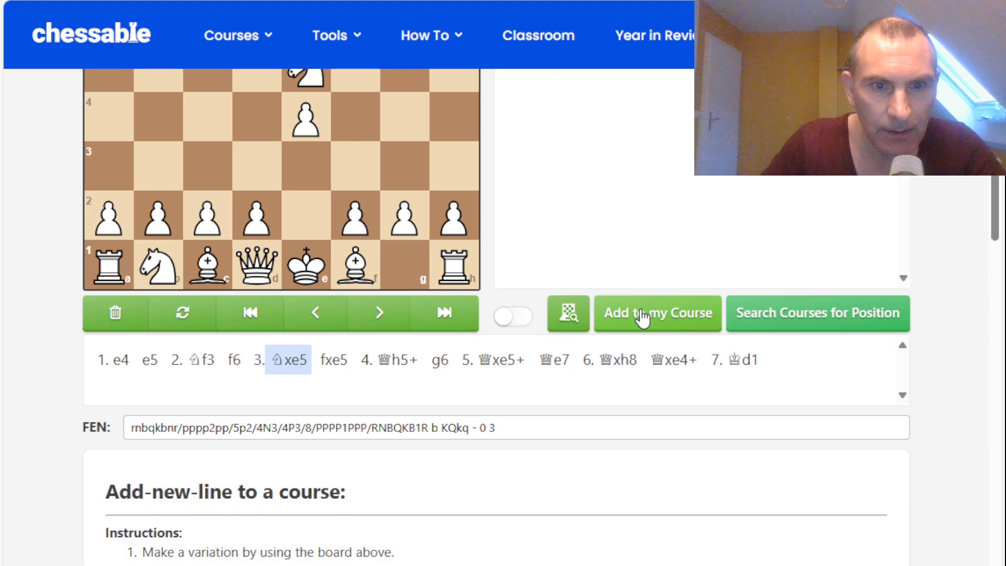
Mark 3.Nxe5 as the key move of the new line
scroll(438, 398, down, 3)
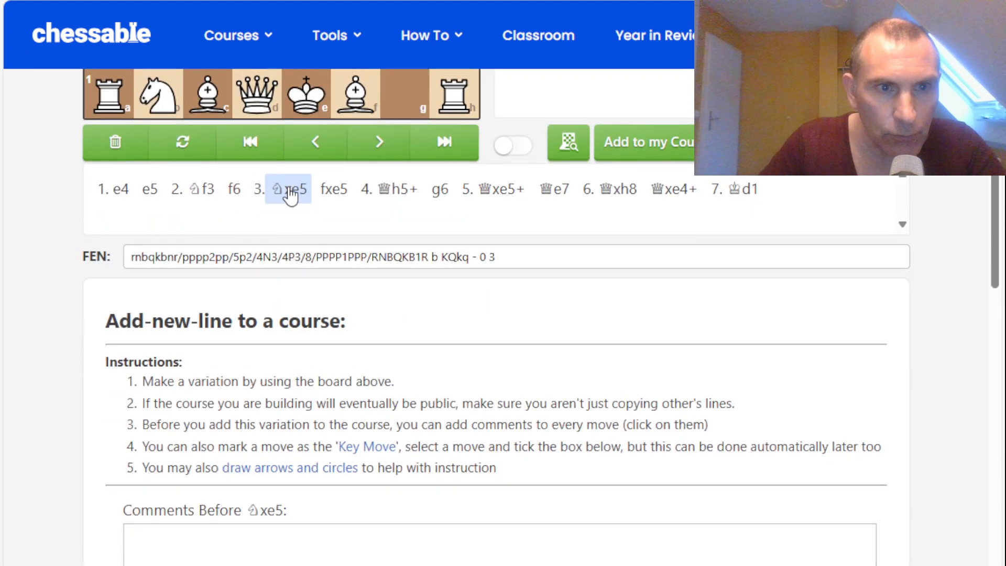
scroll(298, 227, up, 3)
scroll(300, 227, up, 2)
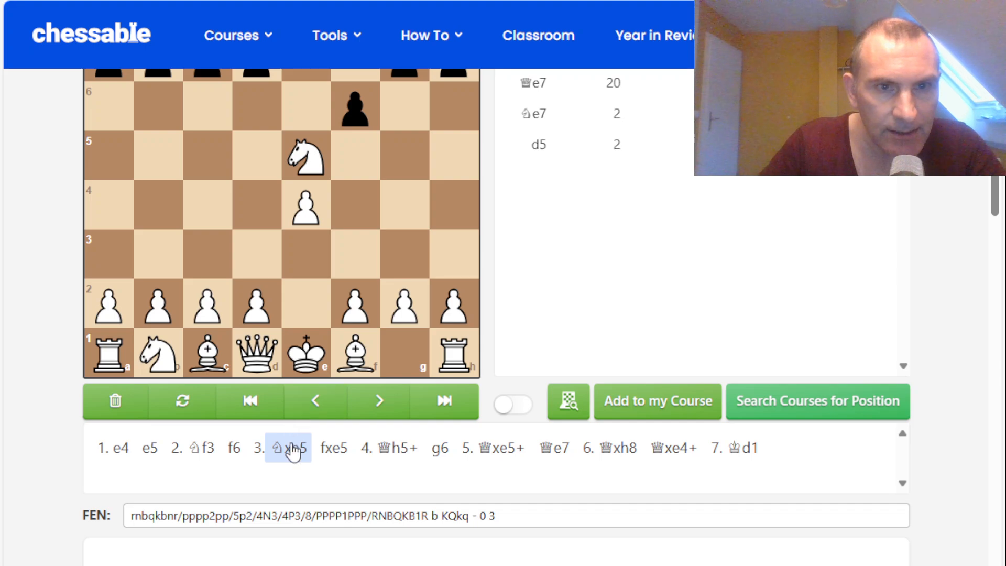
scroll(424, 425, down, 5)
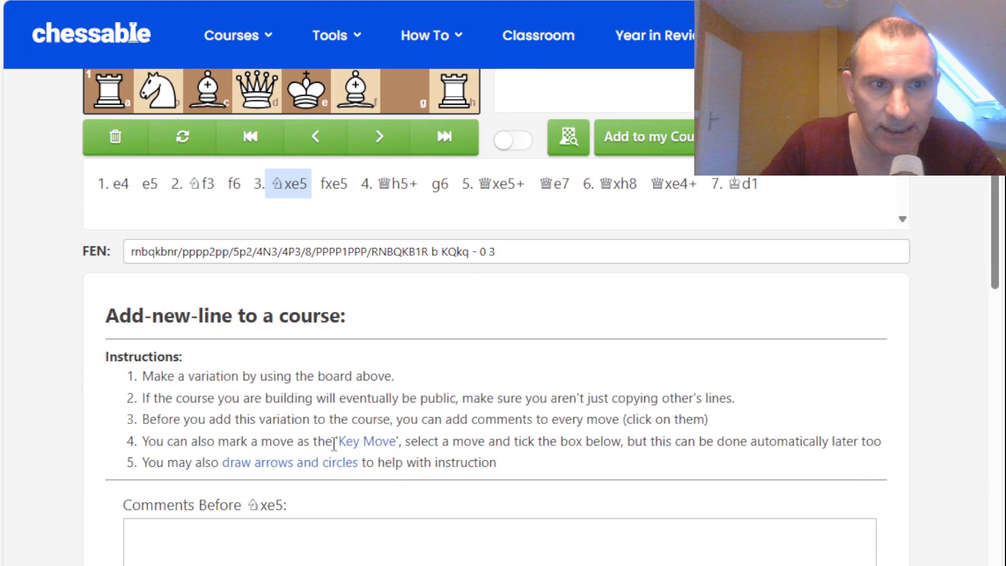
scroll(424, 425, down, 12)
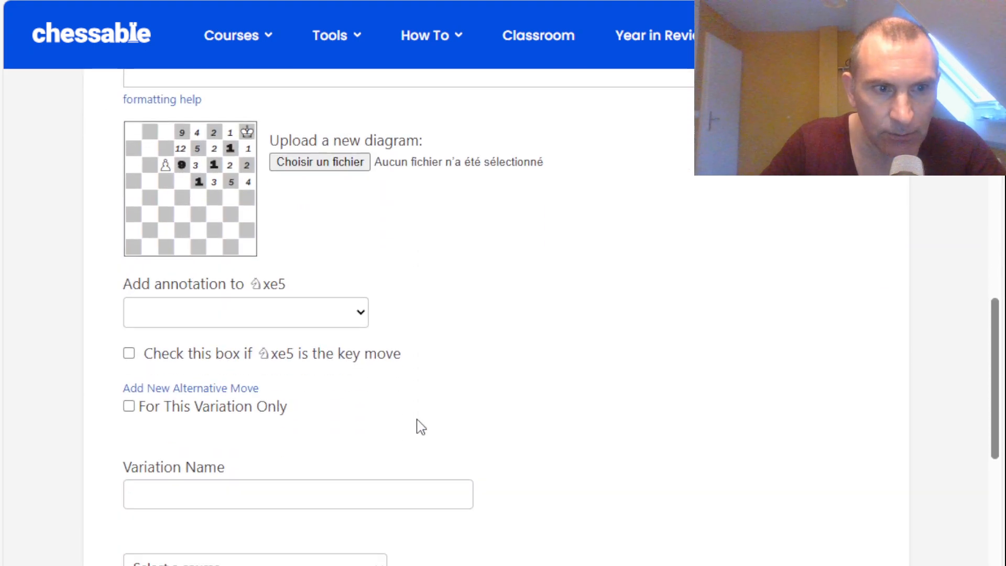
scroll(440, 276, down, 2)
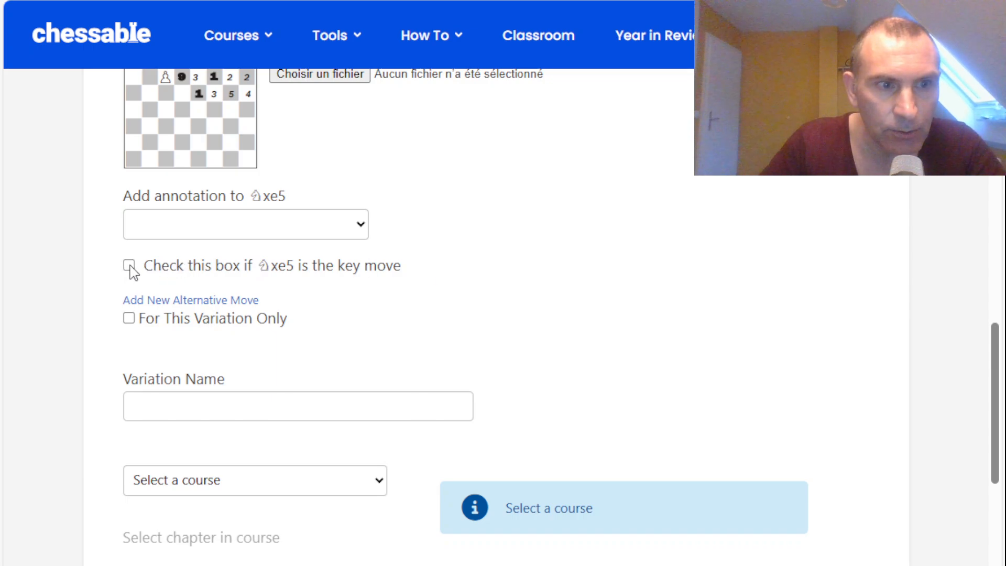
scroll(522, 310, up, 7)
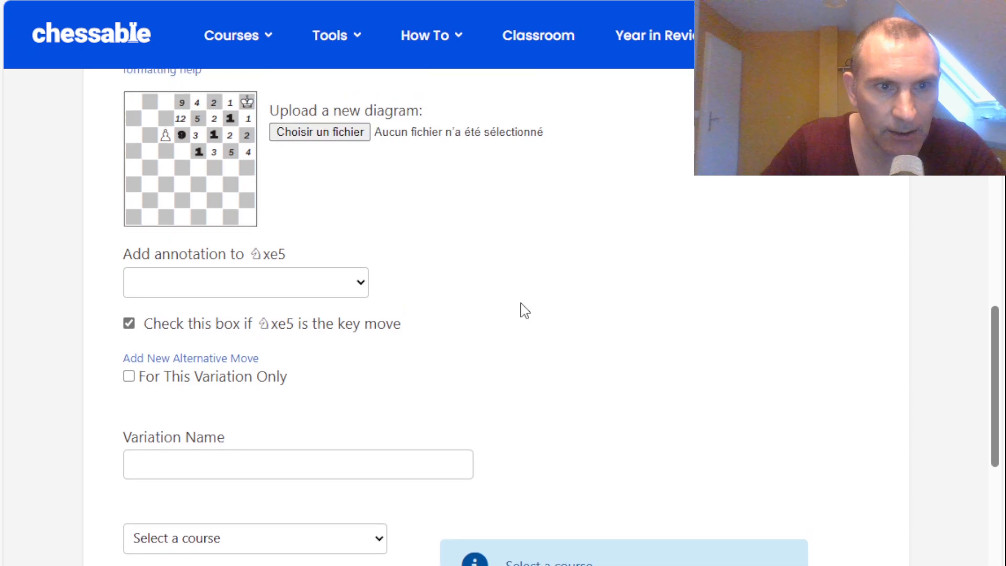
scroll(525, 315, up, 12)
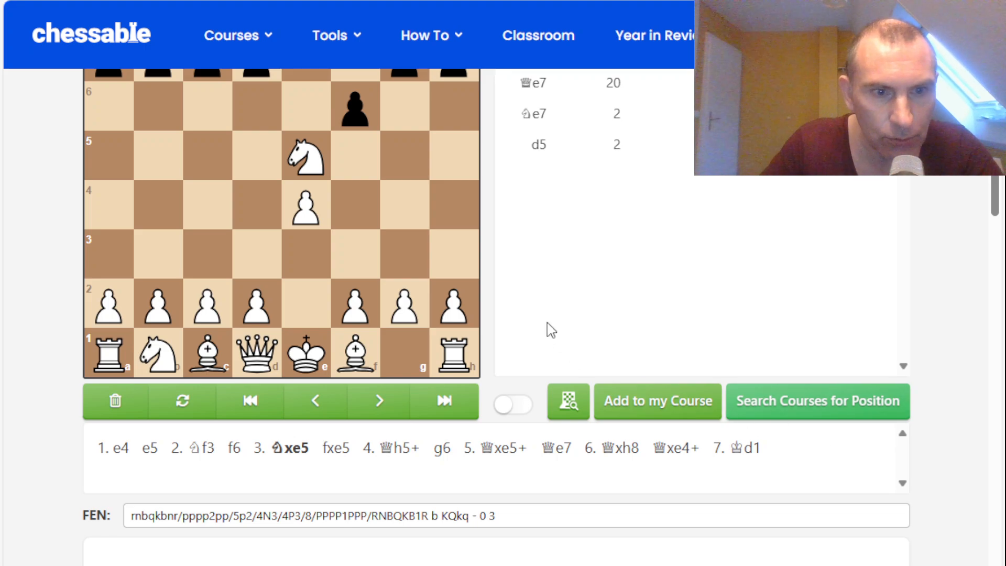
Add the comment "Un sacrifice bien connu." after the move 3.Nxe5
scroll(547, 323, down, 6)
scroll(549, 322, down, 2)
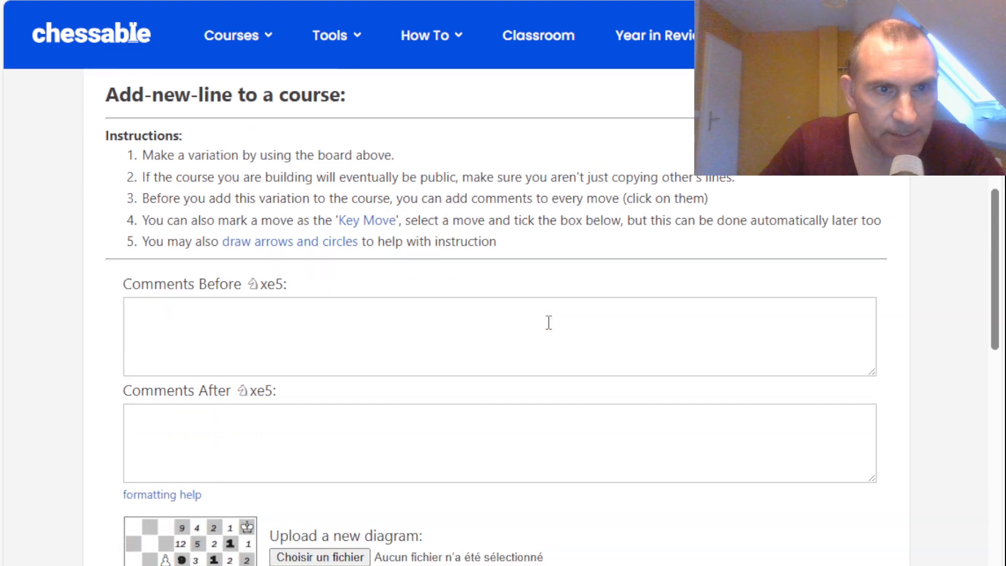
scroll(548, 322, up, 10)
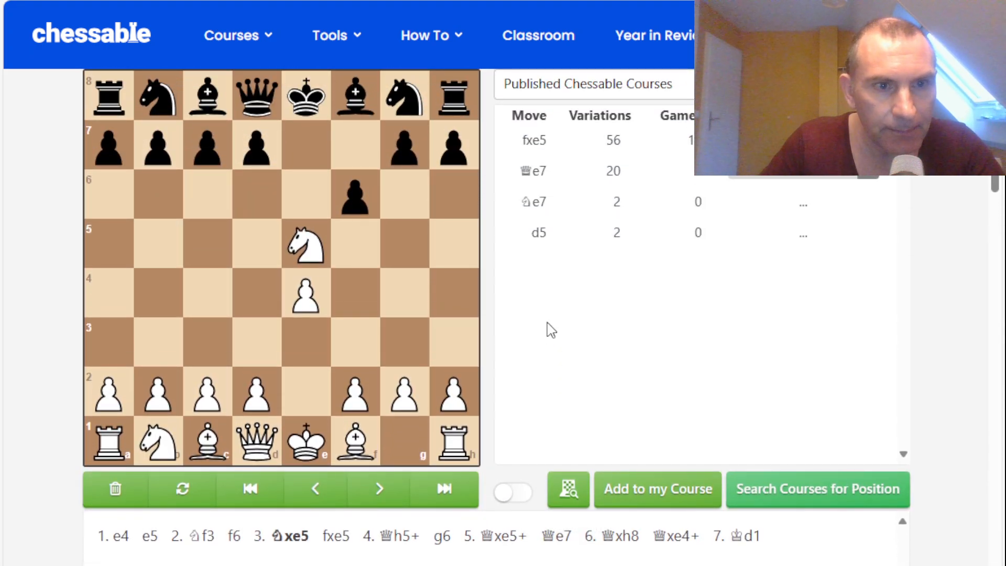
scroll(548, 323, down, 8)
scroll(547, 322, down, 4)
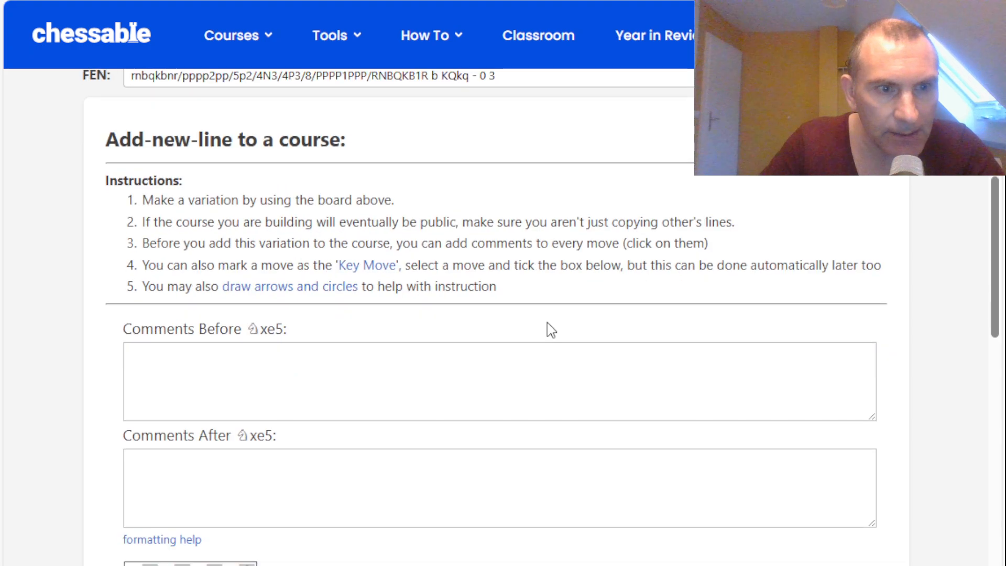
click(452, 305)
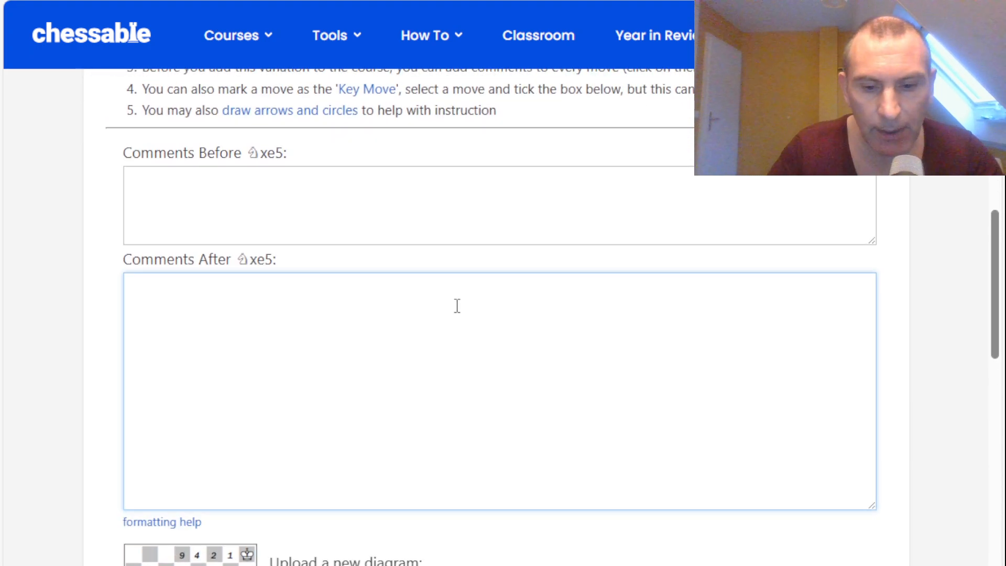
text(Un)
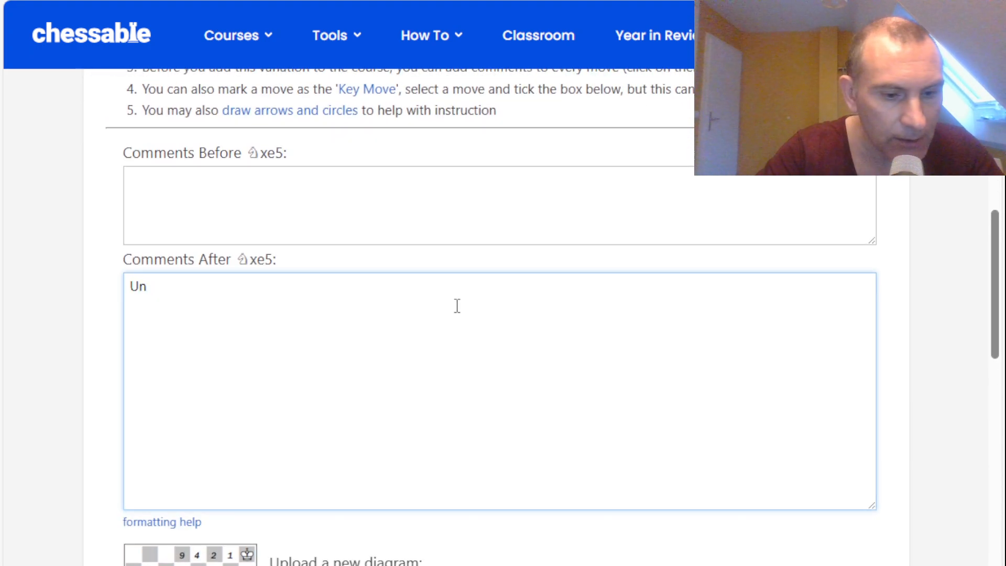
text( sacrifice bie)
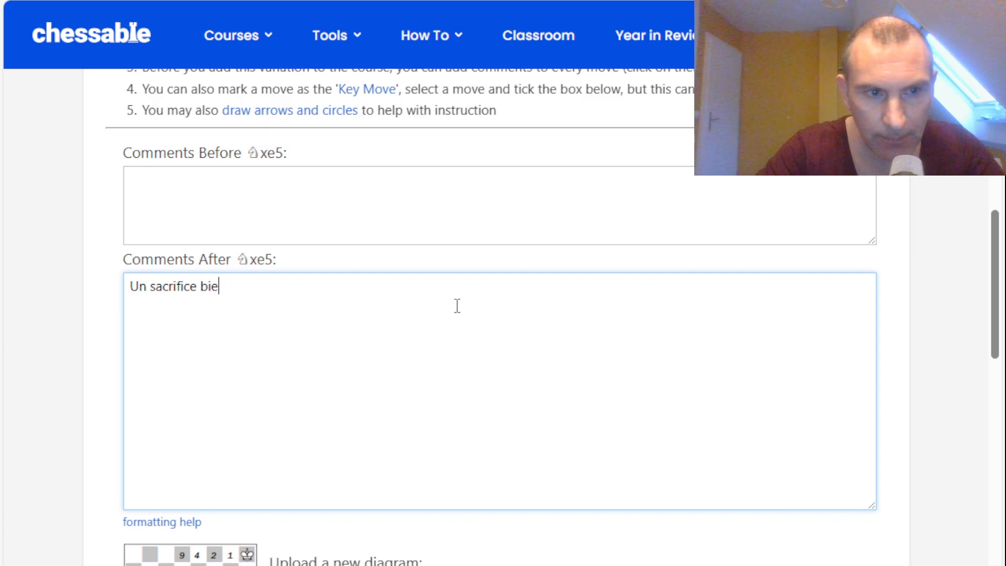
text(n con)
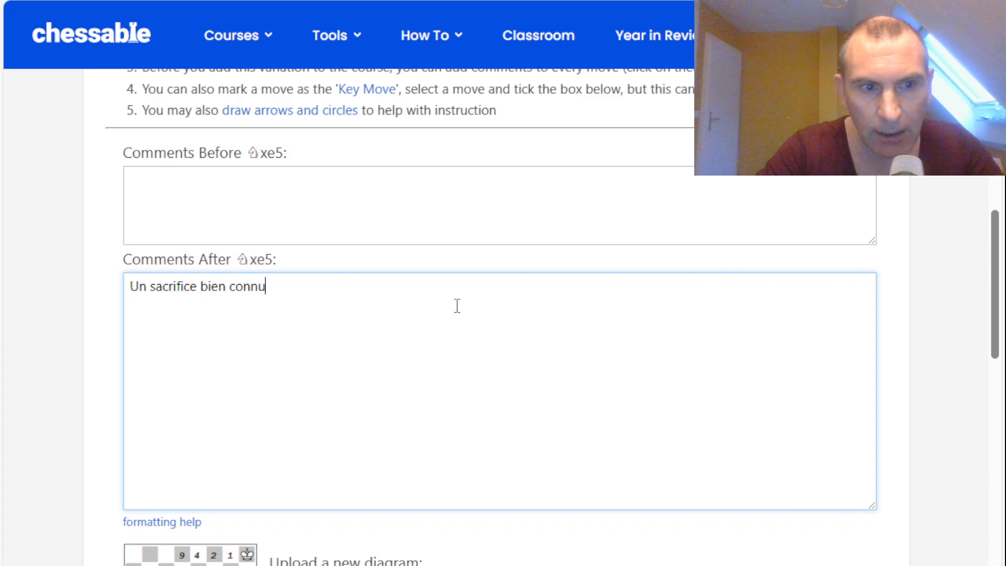
text(nu.)
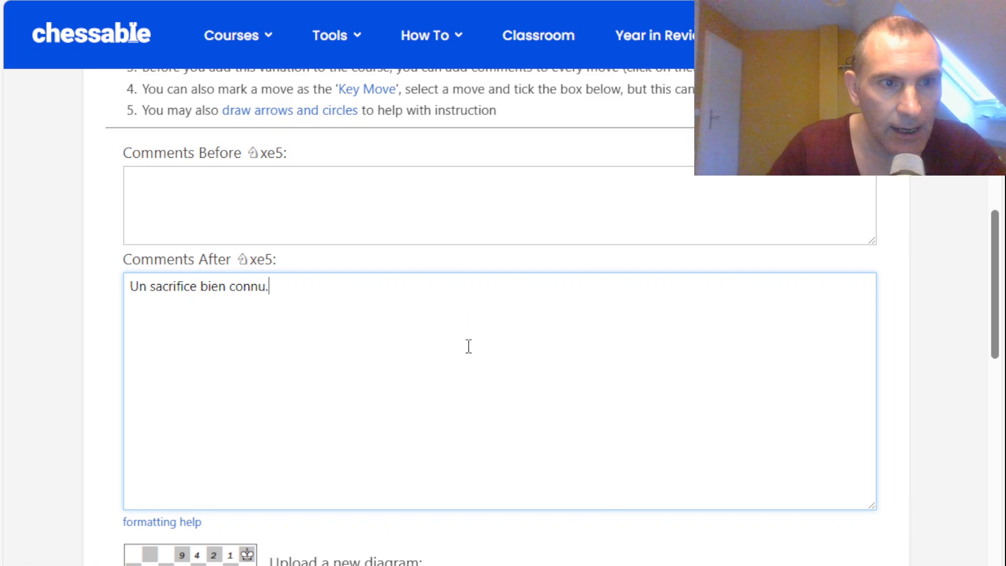
Select the move 5.Qxe5+ in the line and show its position on the board
scroll(472, 351, up, 3)
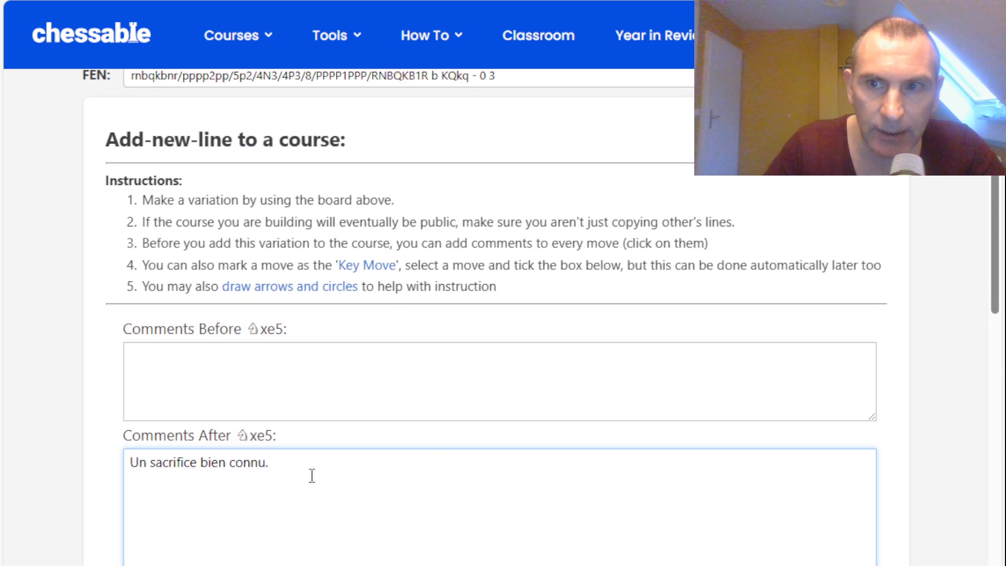
scroll(487, 421, up, 5)
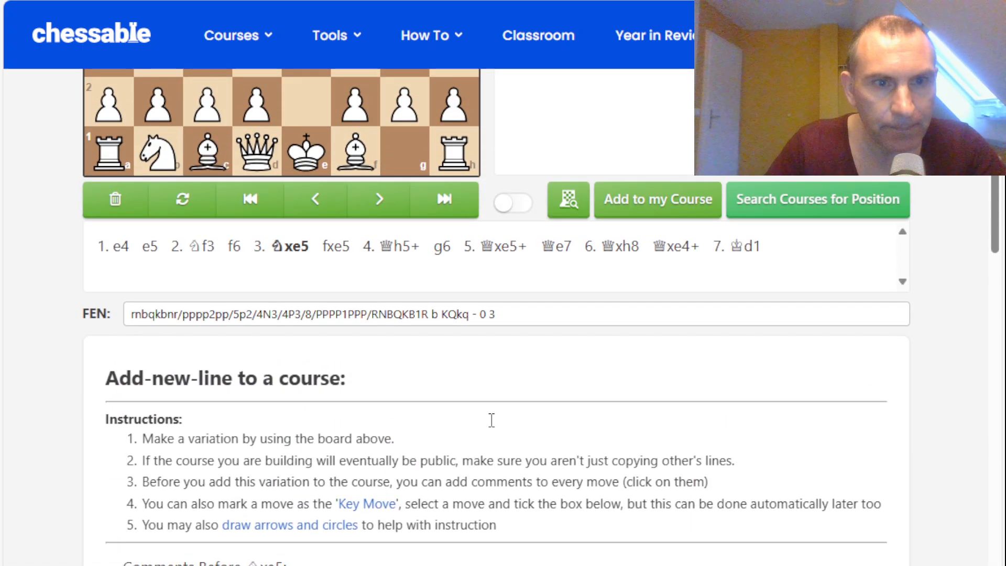
scroll(493, 427, up, 2)
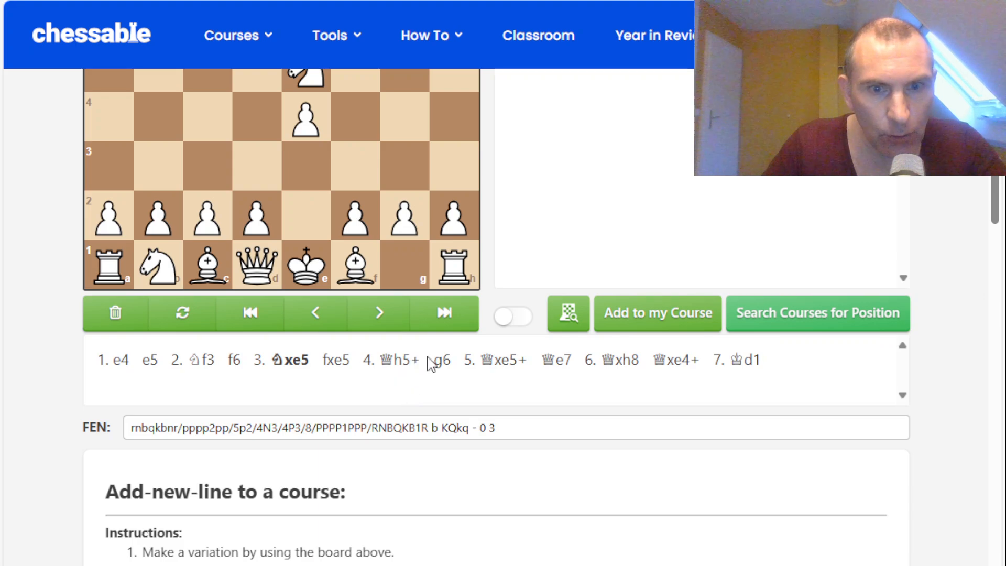
click(507, 362)
scroll(505, 366, up, 3)
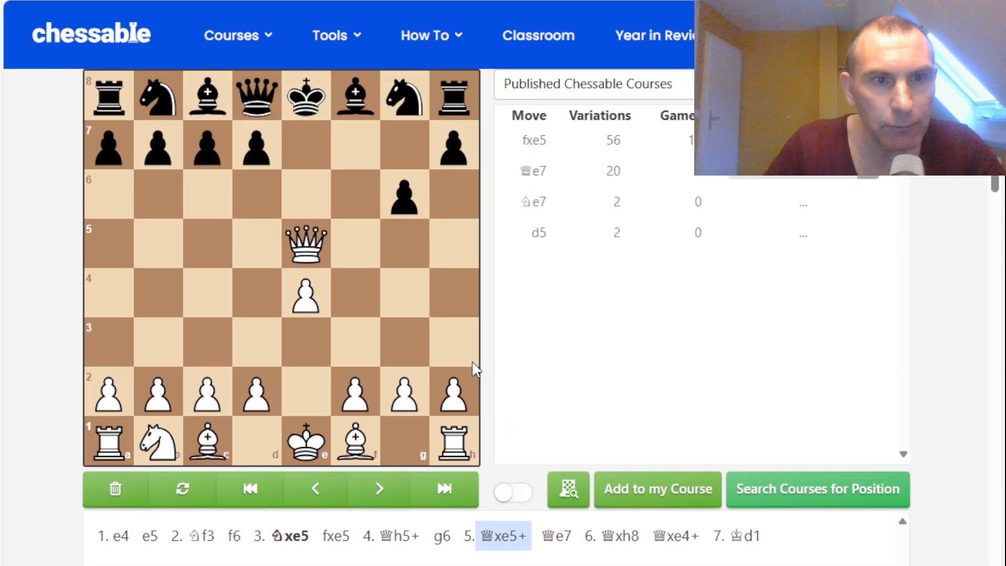
Add the comment "Fait une attaque double." after the move 5.Qxe5+
scroll(472, 363, down, 10)
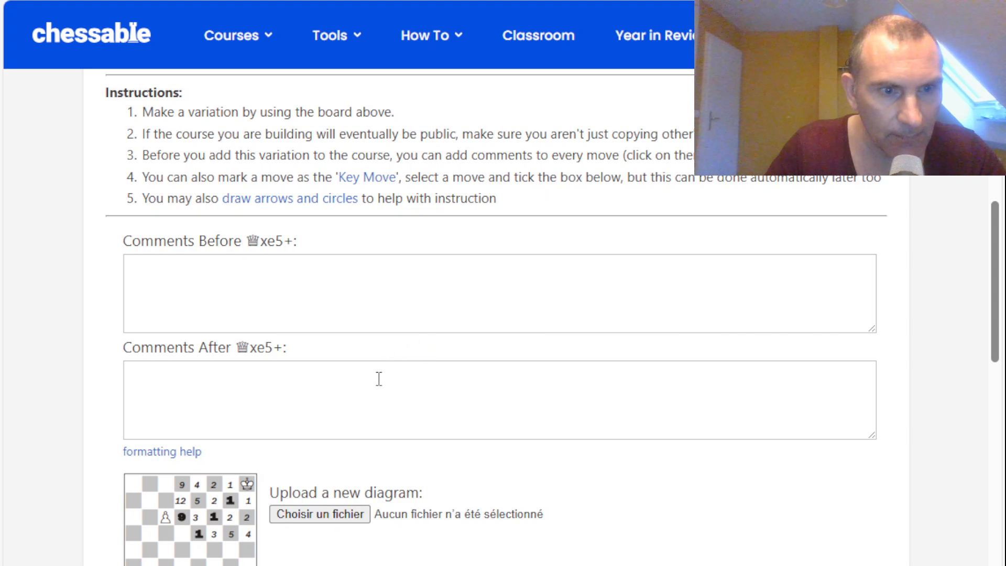
click(379, 378)
text(F)
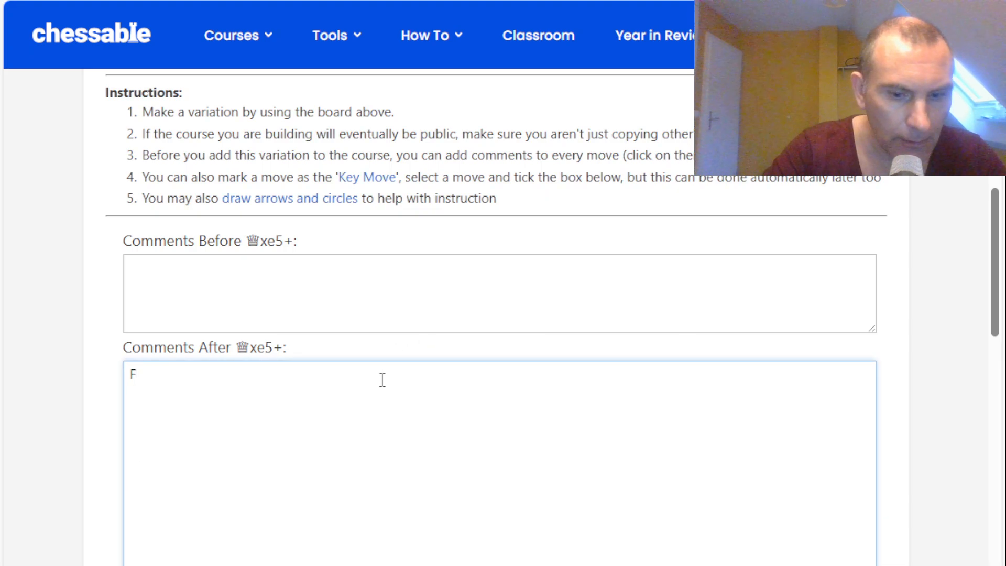
text(ait un)
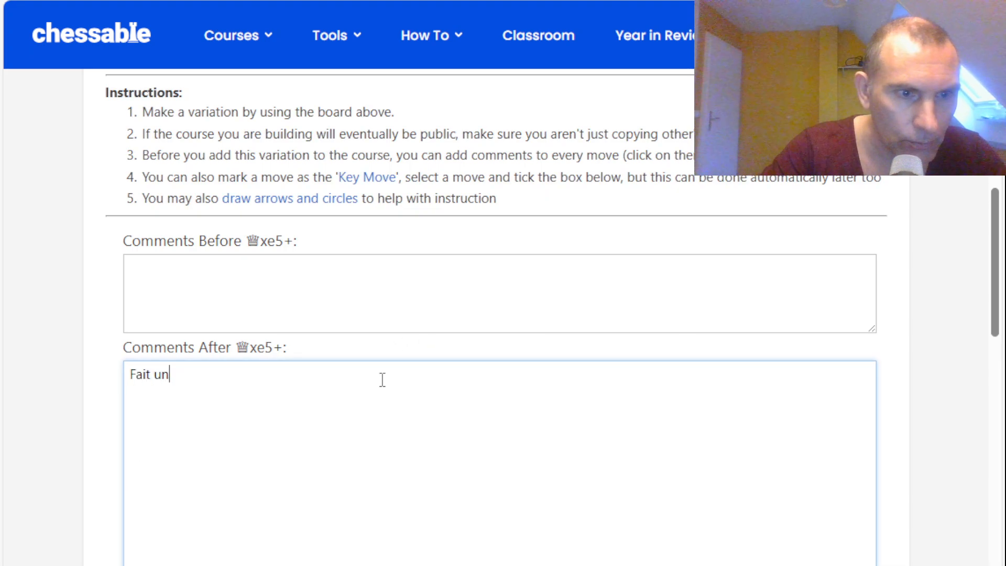
text(e atta)
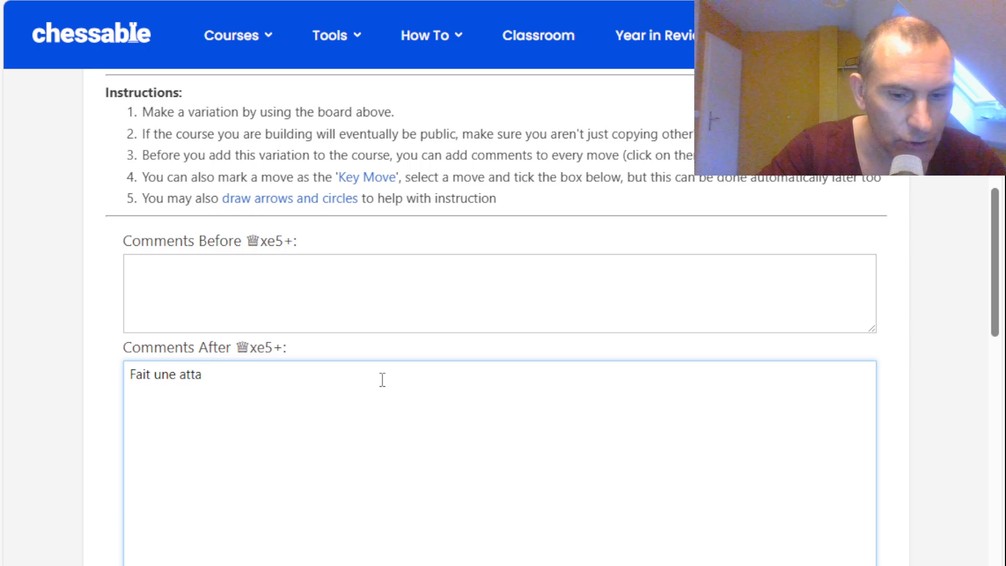
text(que do)
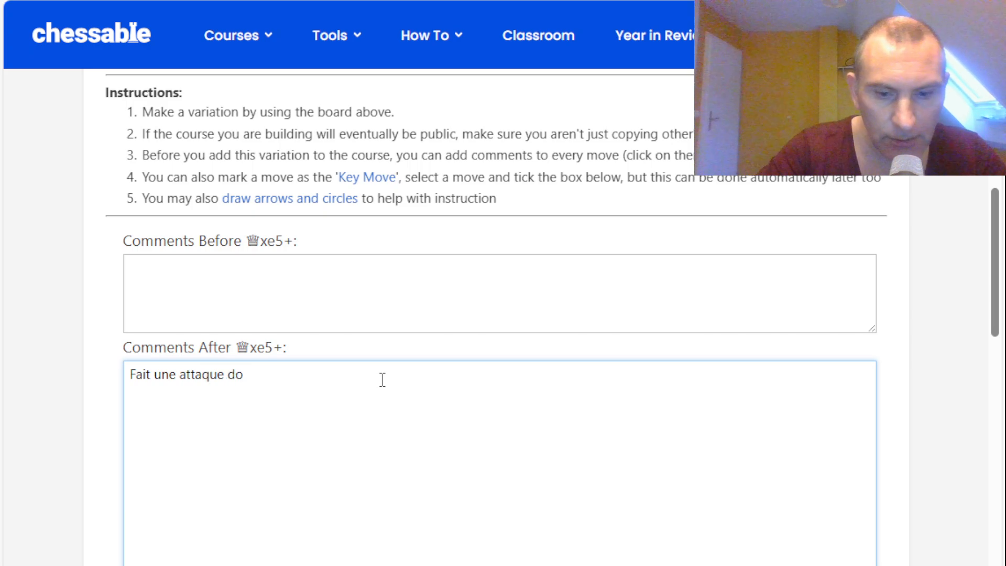
text(uble.)
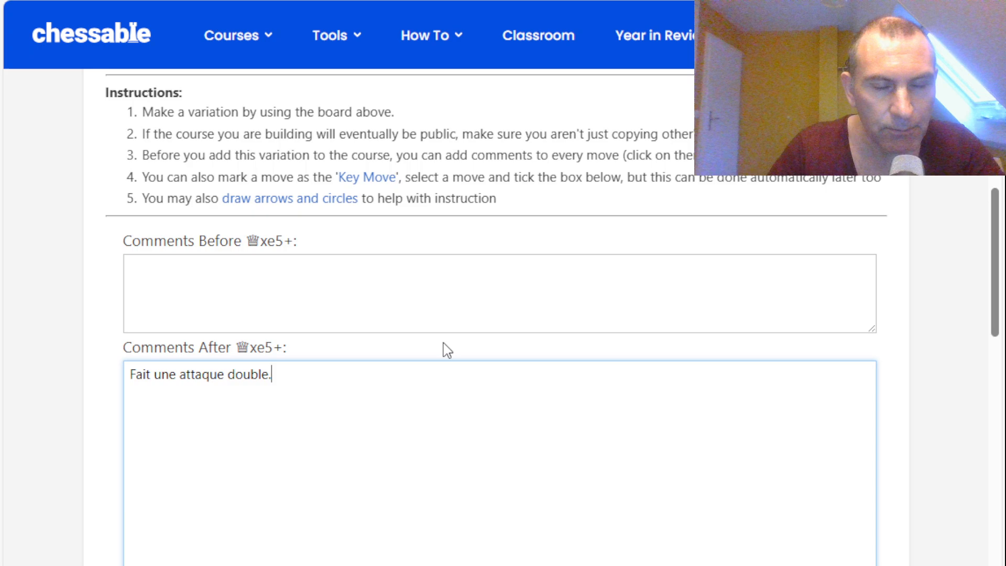
scroll(445, 348, up, 8)
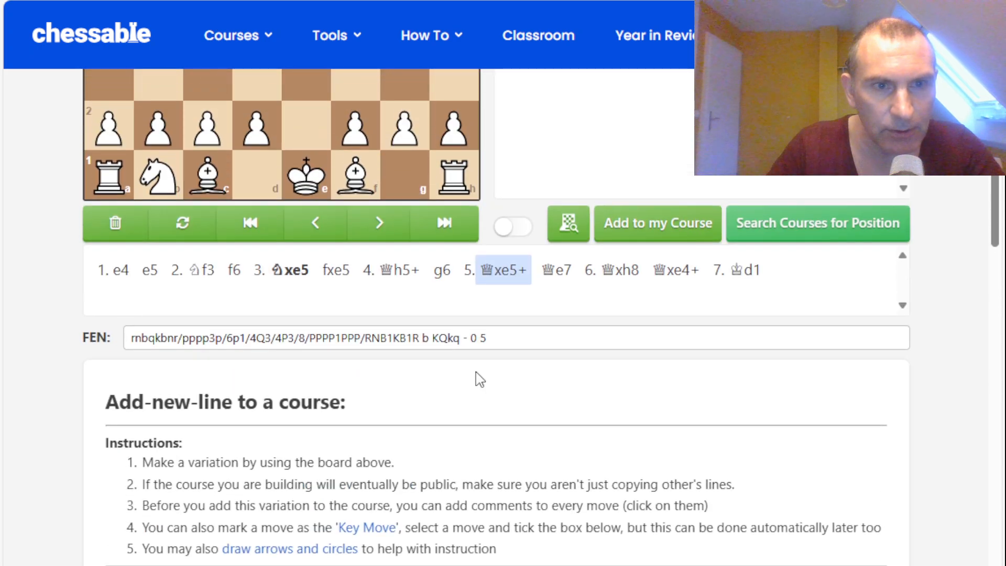
scroll(482, 380, up, 3)
scroll(482, 381, up, 2)
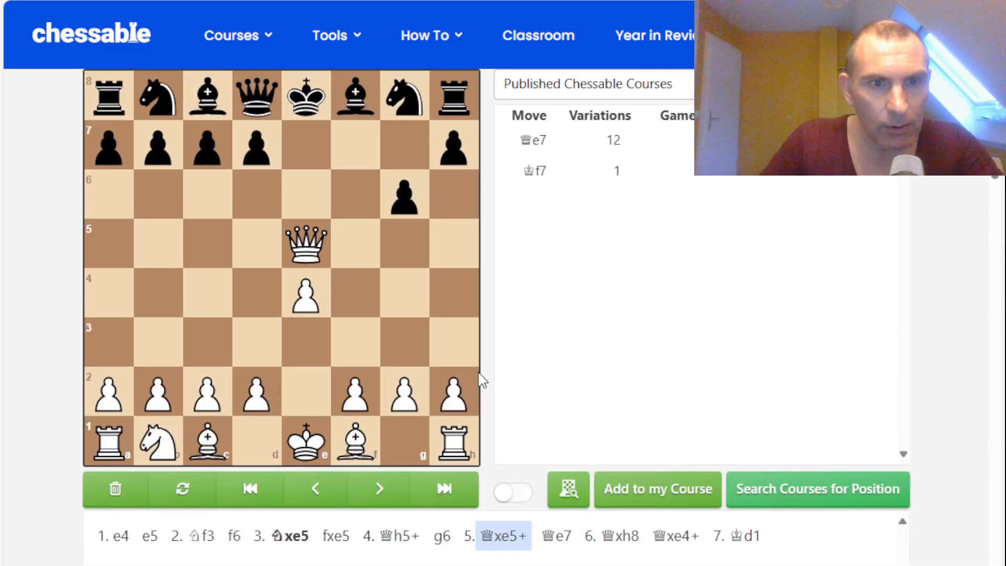
Select Repertoire blancs as the course that receives the new line
scroll(482, 381, down, 13)
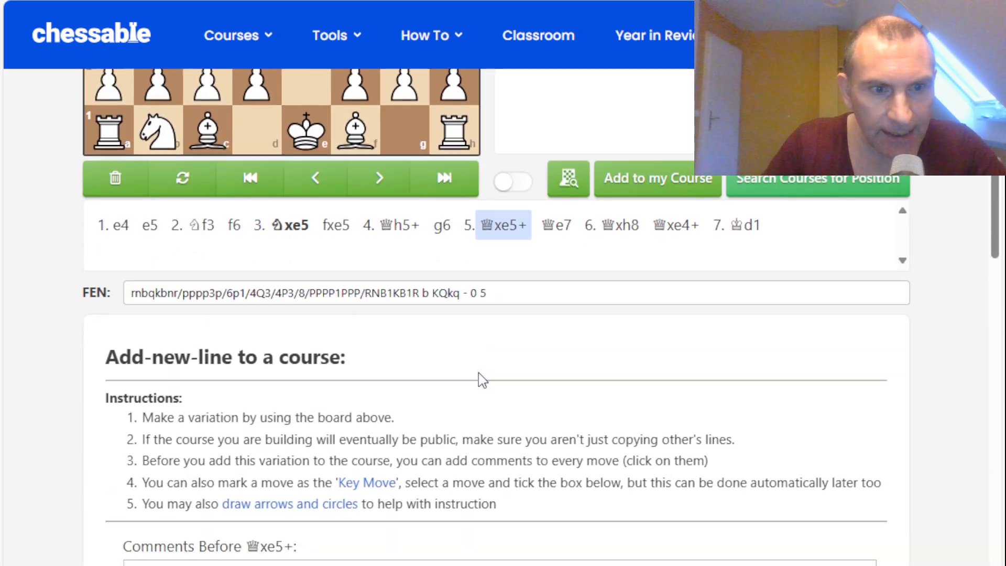
scroll(482, 381, down, 12)
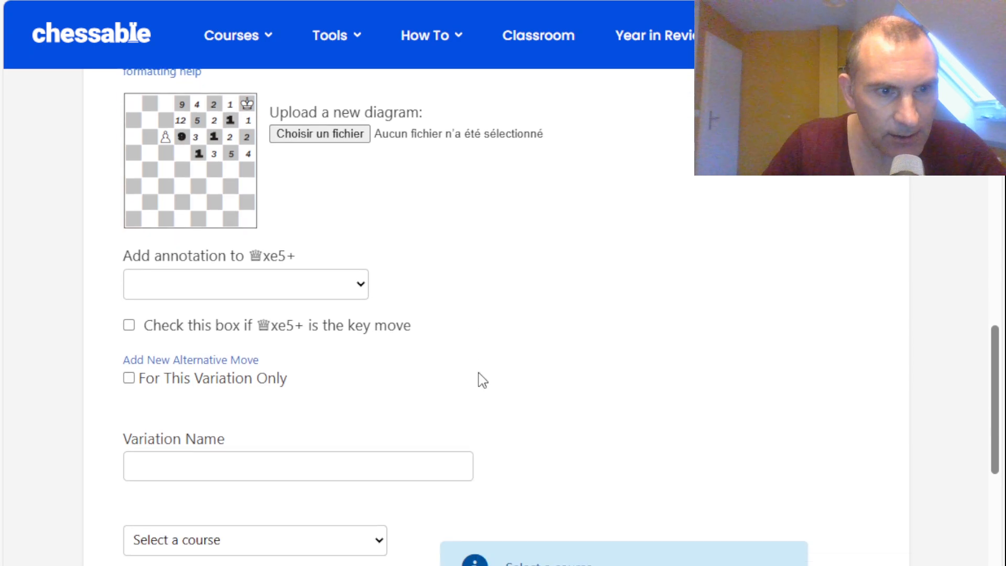
scroll(482, 381, down, 2)
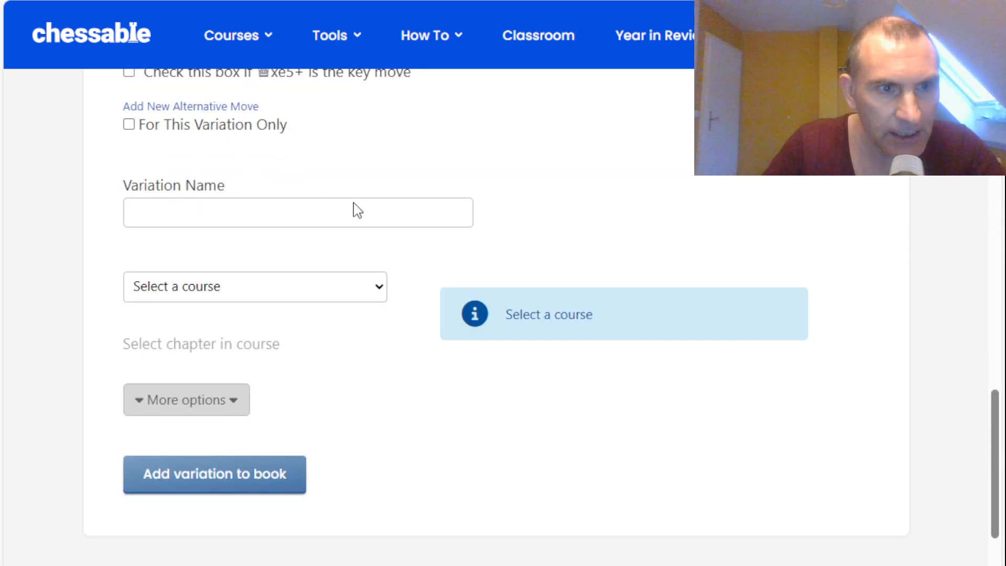
click(379, 287)
scroll(379, 294, down, 2)
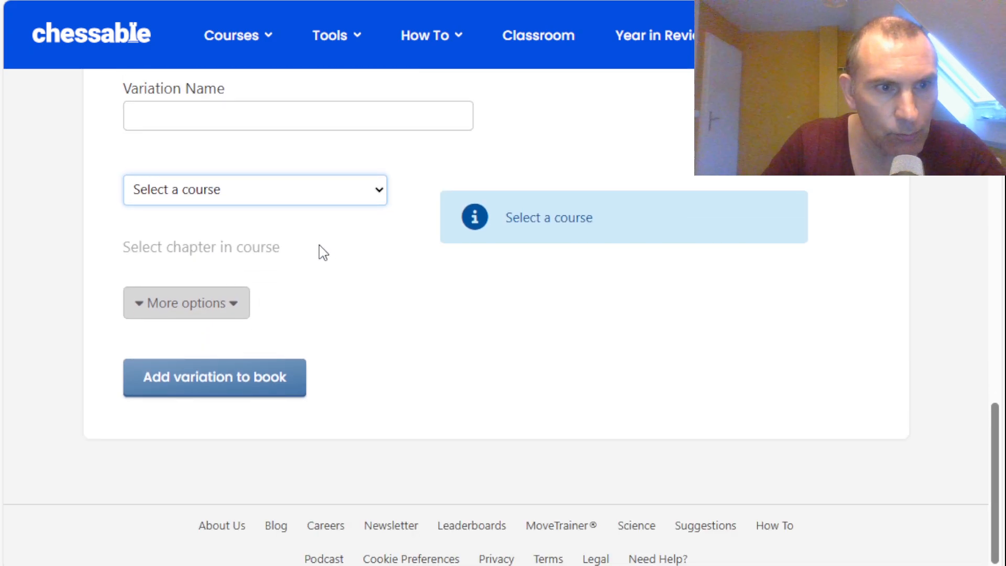
key(Down)
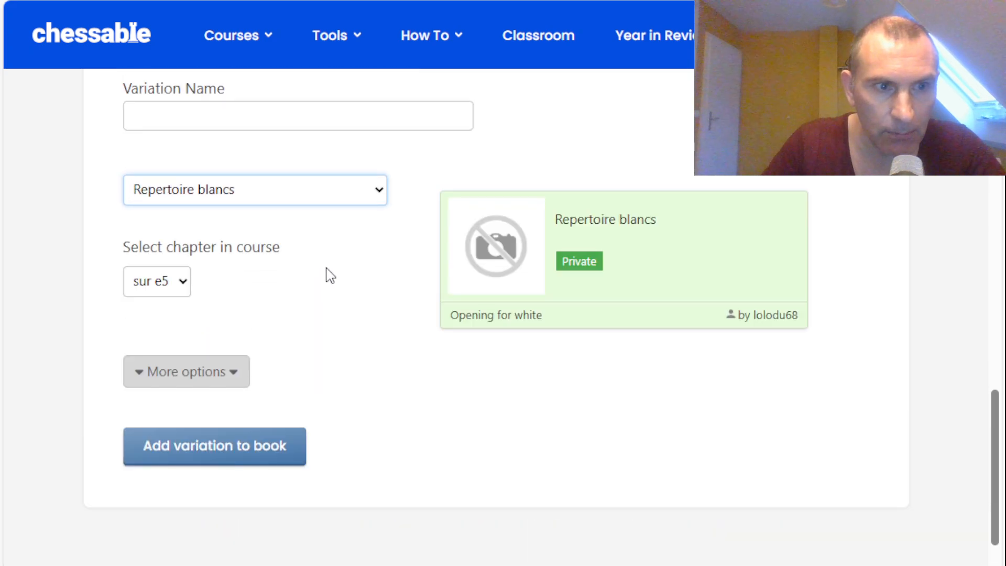
Name the variation "Le coup douteux 2. ... f6"
scroll(357, 291, up, 2)
click(318, 197)
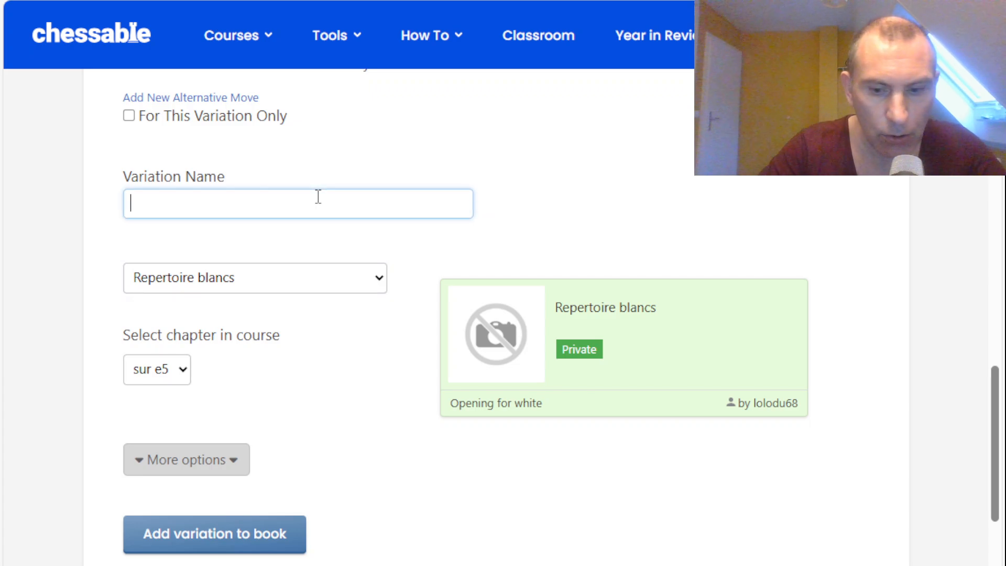
text(Le co)
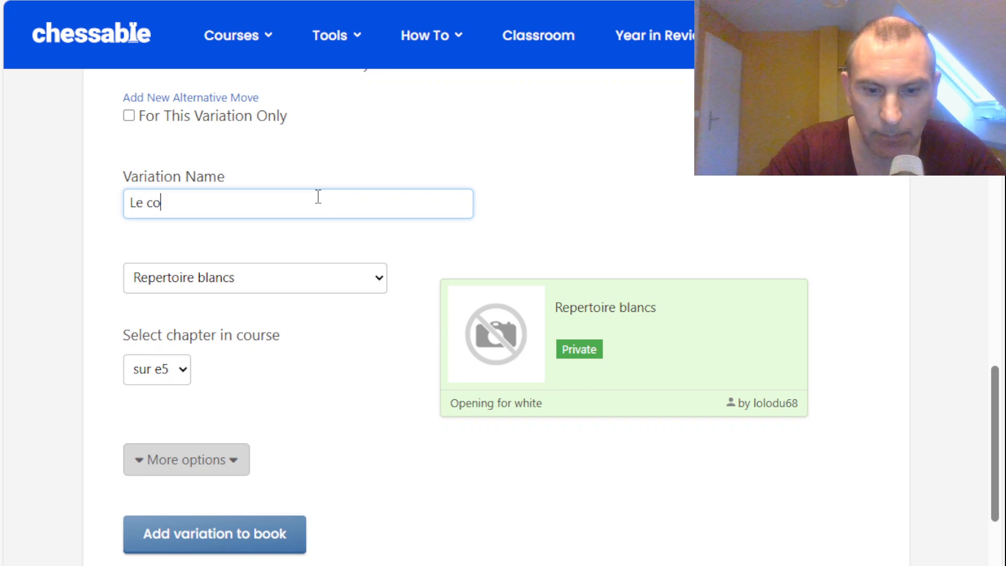
text(up douteux 2. ... f6)
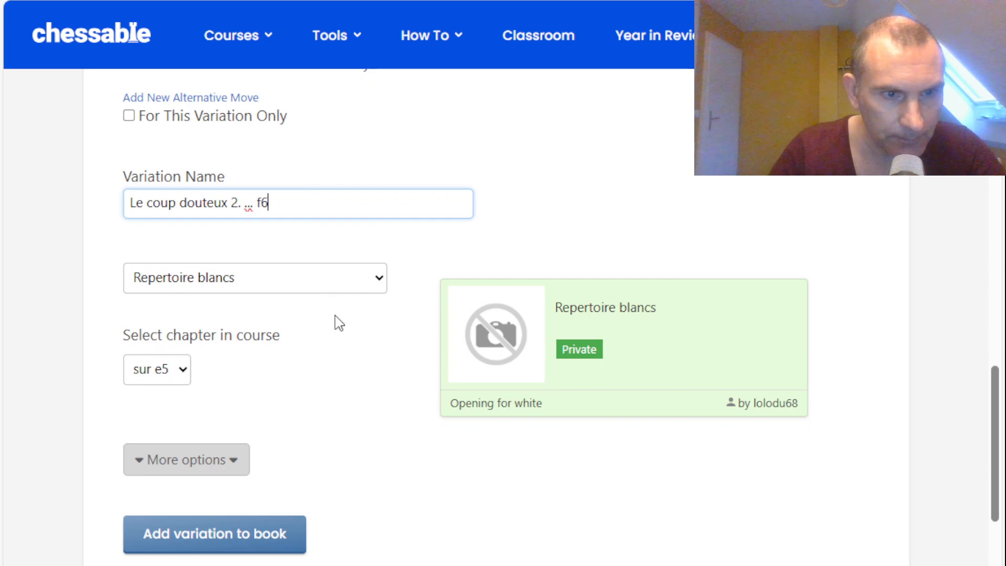
Add the variation to the course Repertoire blancs, confirm the addition and open the added variation
scroll(359, 379, down, 3)
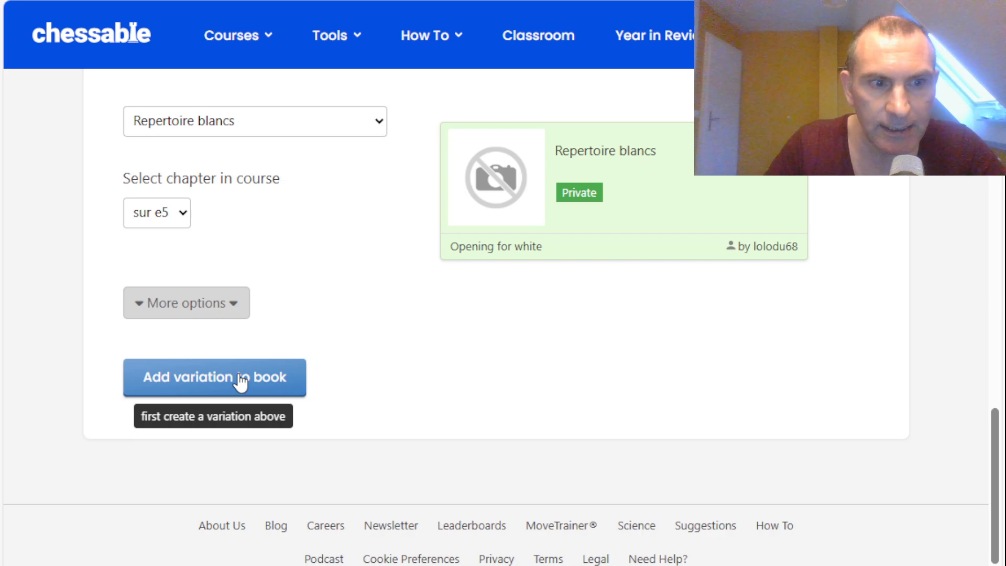
click(232, 378)
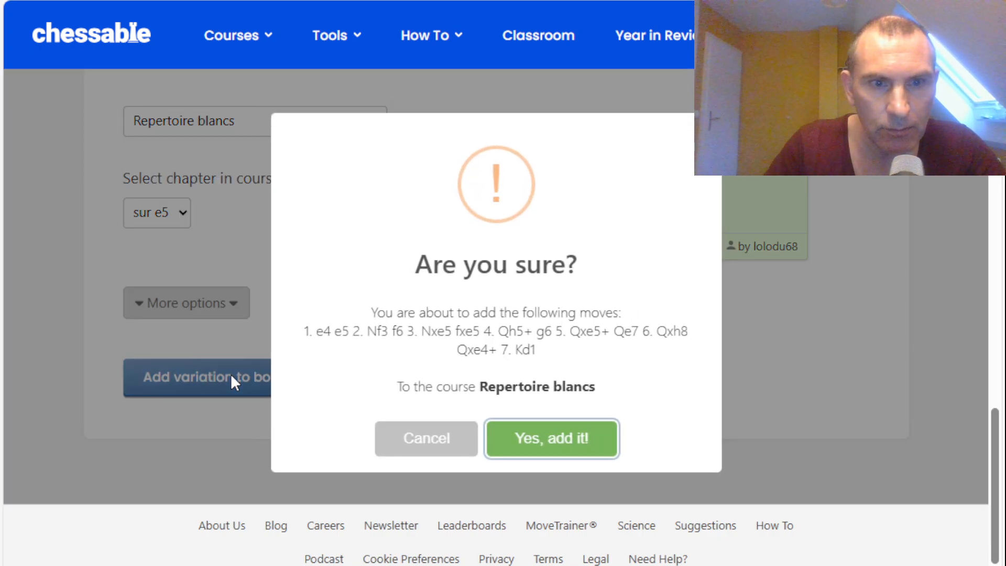
click(558, 438)
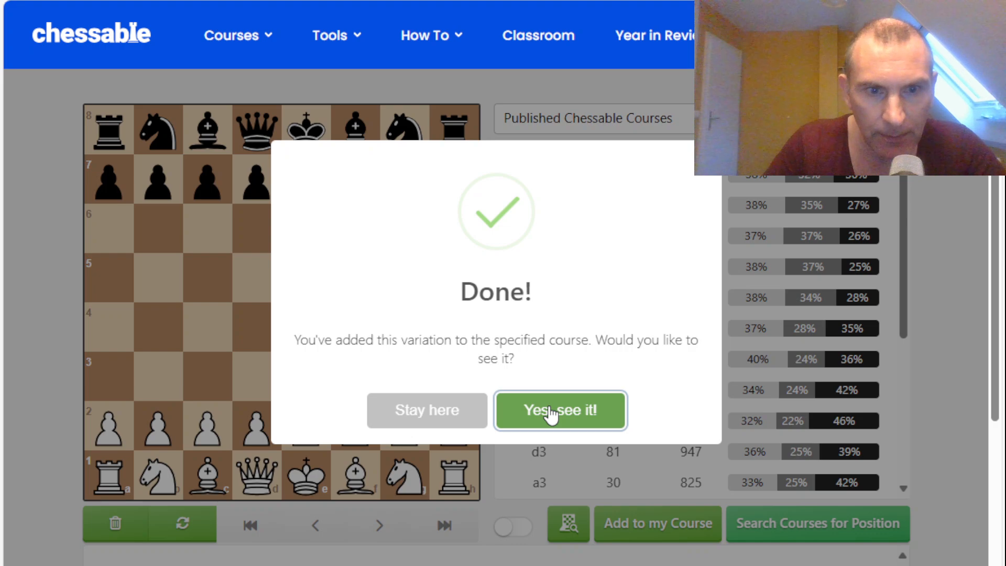
click(550, 413)
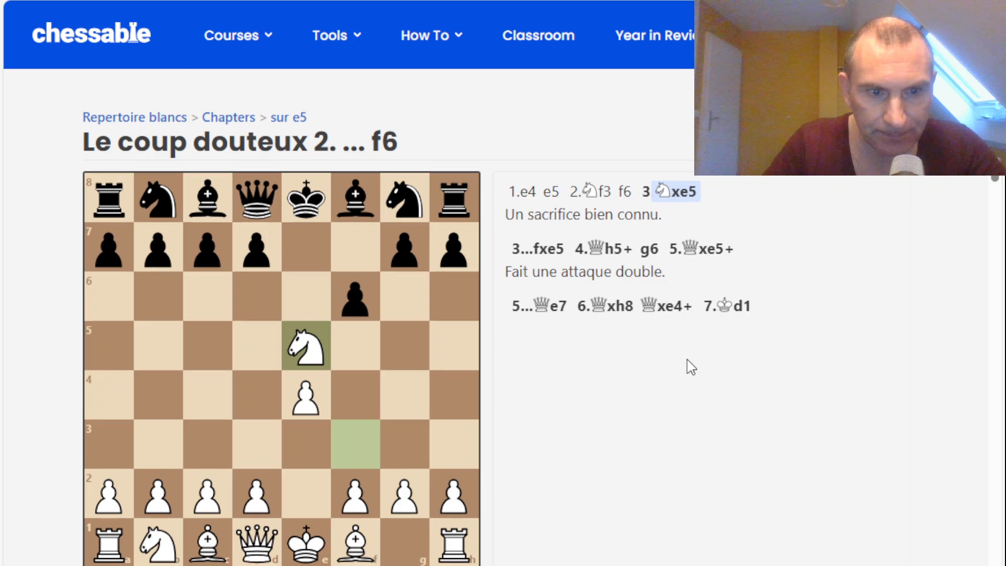
Look over the variation's page and its comments, and open the chapter sur e5 that contains it
scroll(685, 358, down, 10)
scroll(684, 358, down, 5)
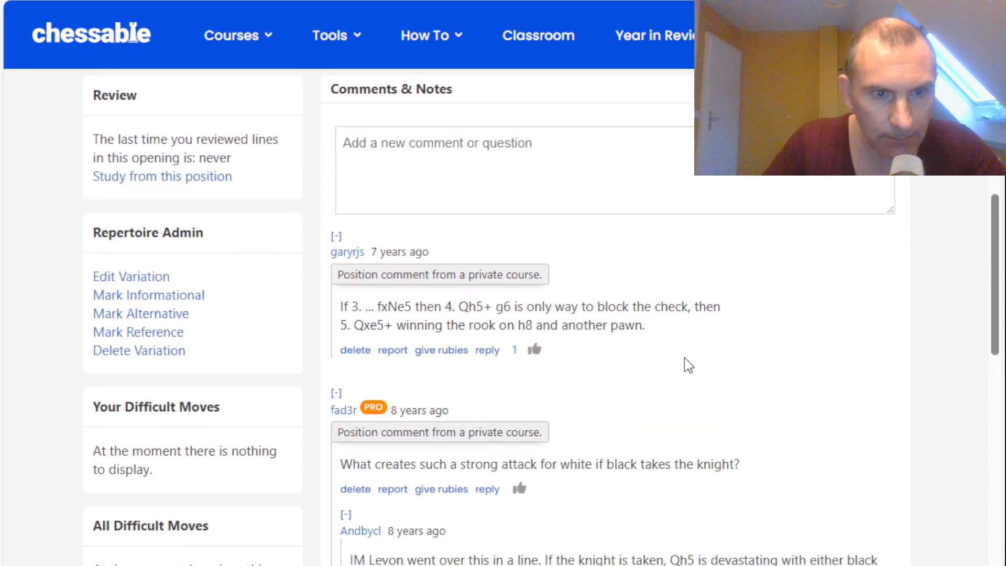
scroll(684, 358, up, 12)
scroll(685, 364, up, 4)
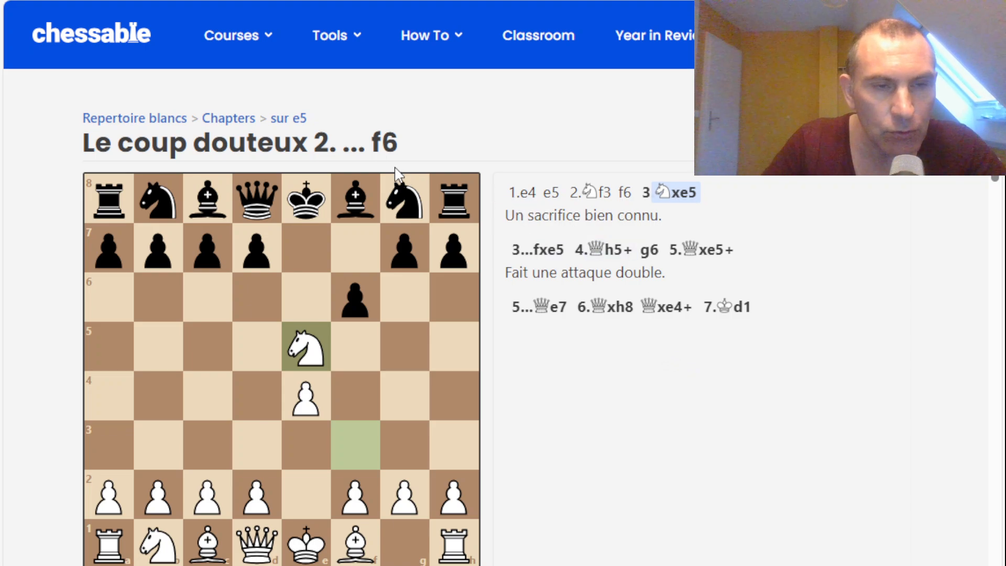
click(288, 119)
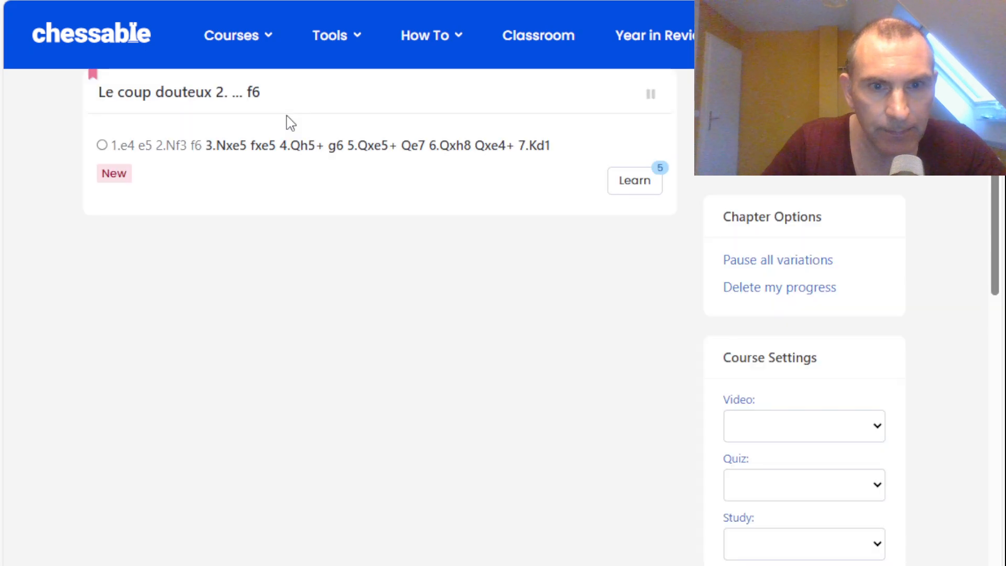
scroll(477, 294, up, 3)
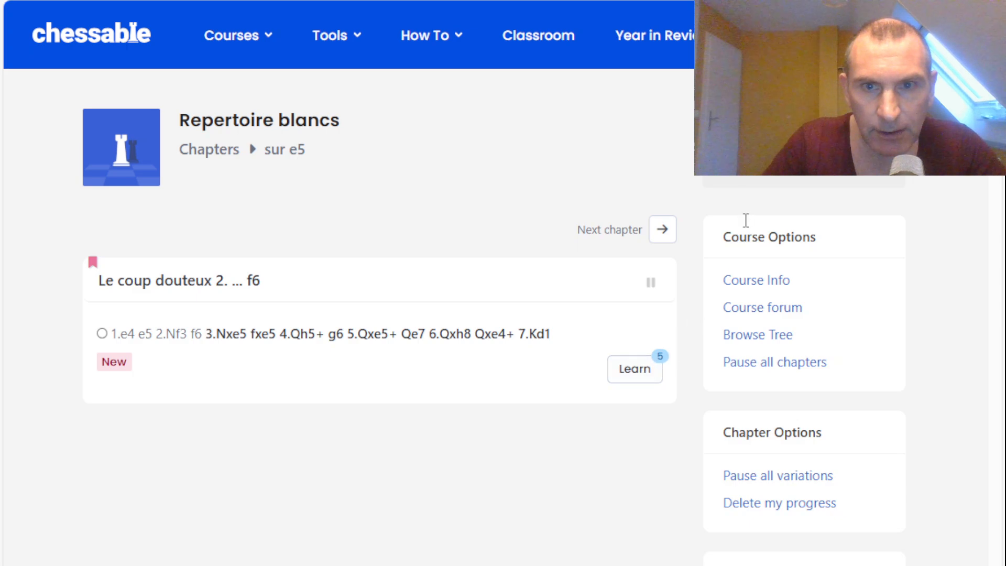
Start learning the variation Le coup douteux 2. ... f6 and play 3.Nxe5 and 4.Qh5+ on the board
click(634, 369)
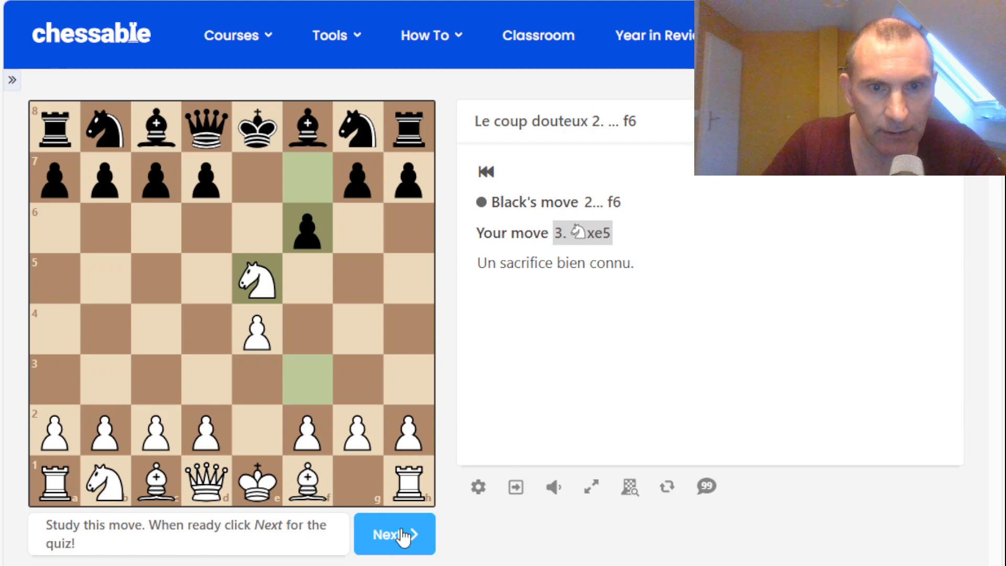
click(403, 536)
drag(308, 378, 262, 278)
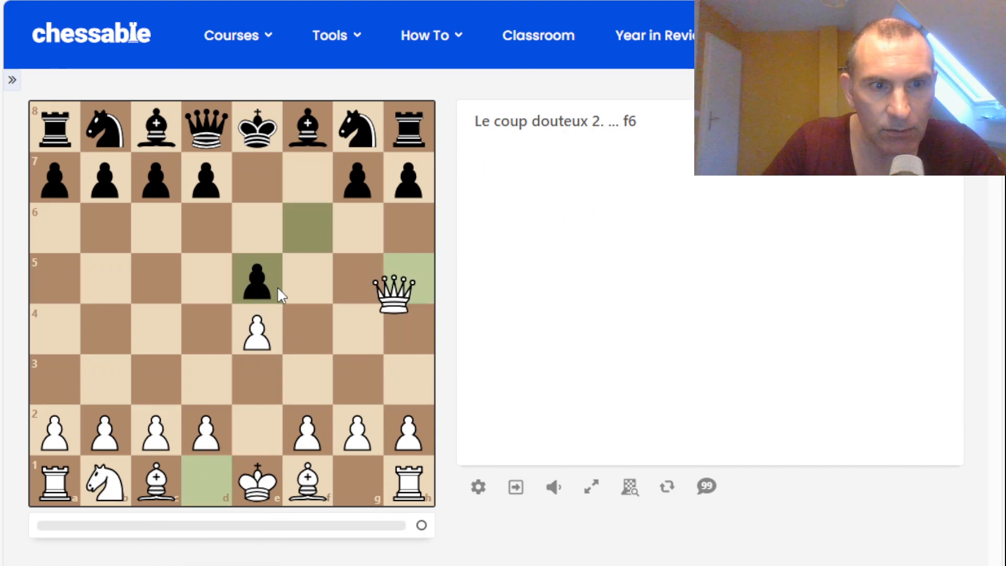
drag(207, 479, 408, 289)
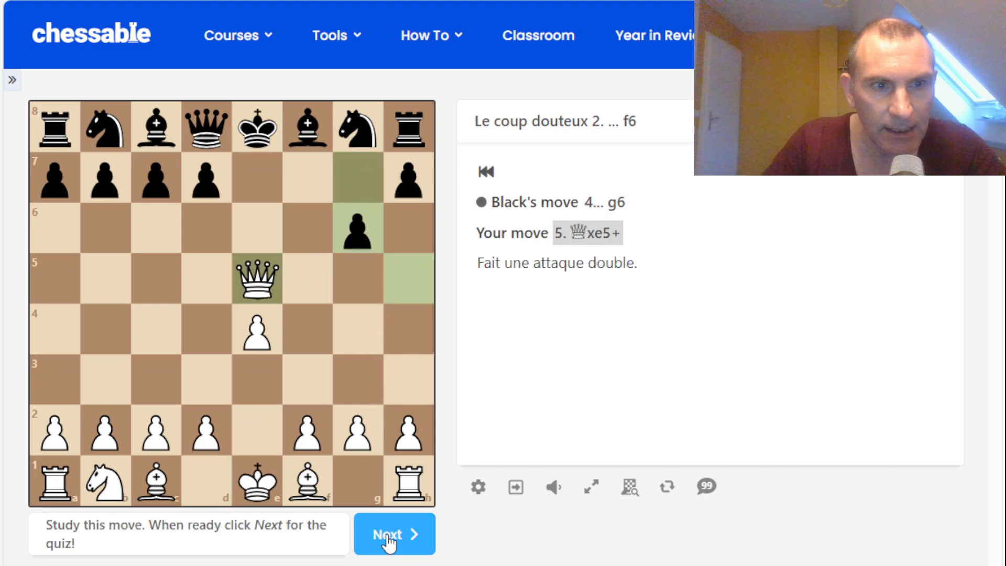
Continue the lesson by playing 5.Qxe5+, 6.Qxh8 and the final king move 7.Kd1
click(388, 540)
drag(407, 277, 258, 275)
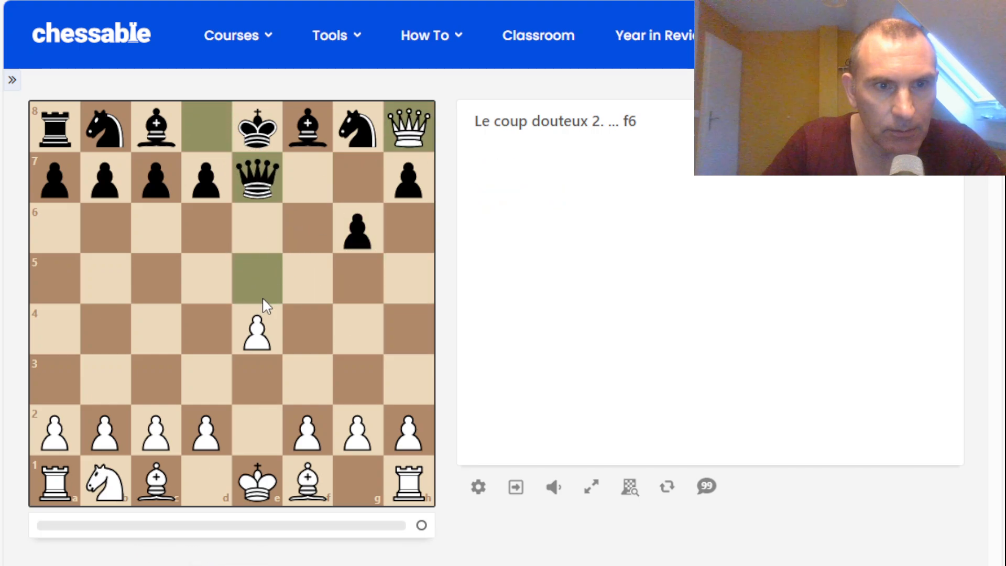
drag(256, 283, 396, 126)
click(257, 479)
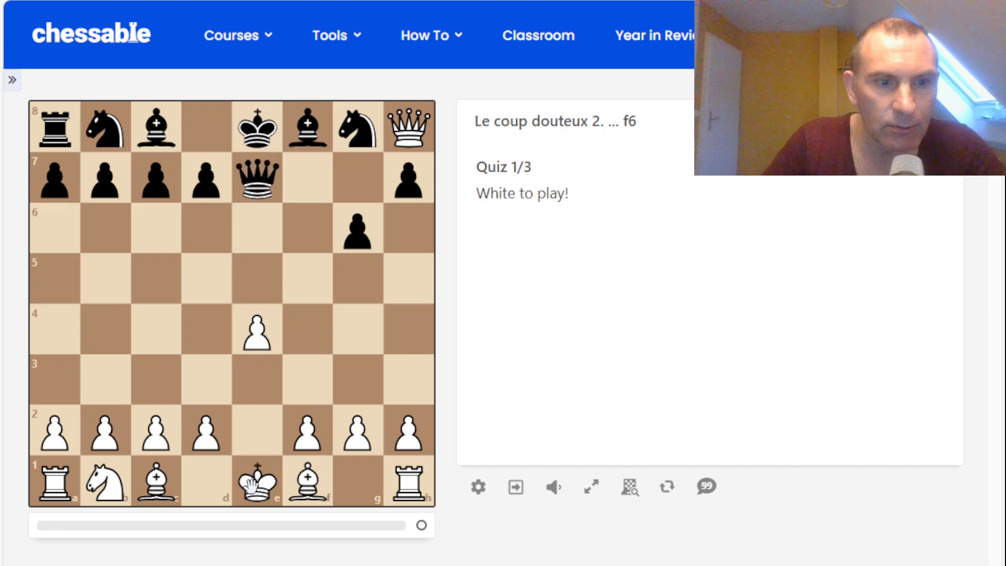
drag(250, 486, 205, 490)
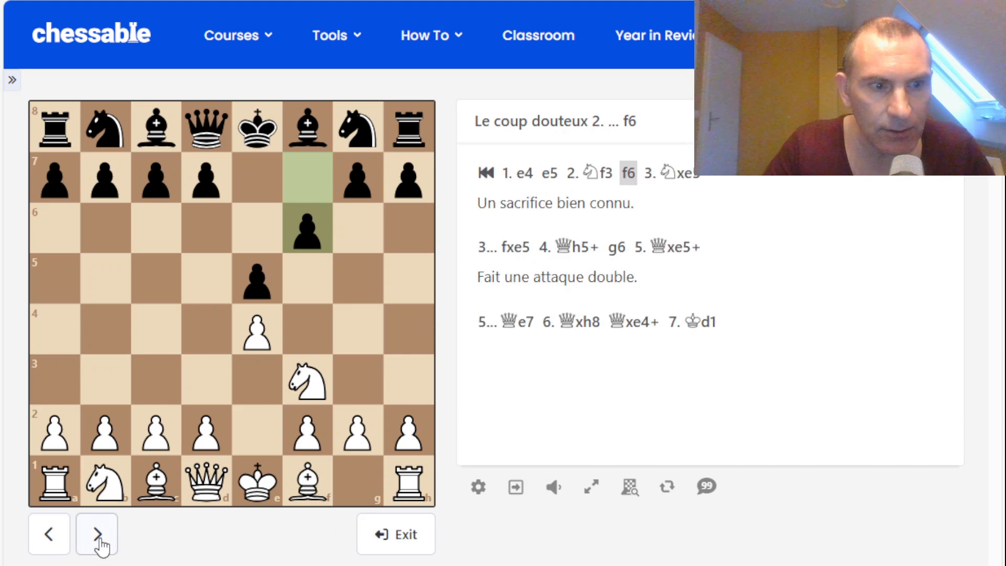
Replay the line's moves one by one from 2...f6, and open the variation's page from the second quiz
click(95, 534)
click(95, 534)
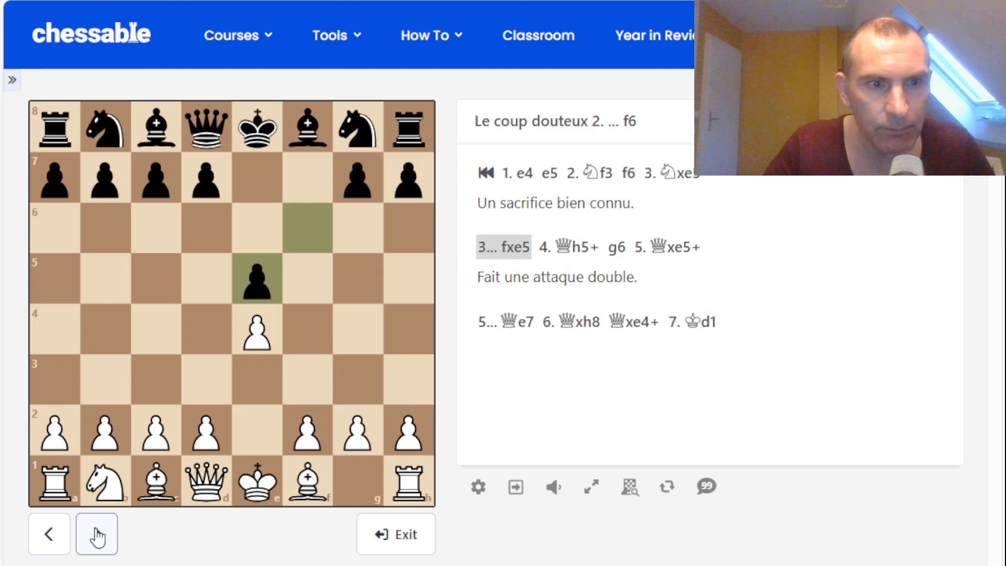
click(98, 535)
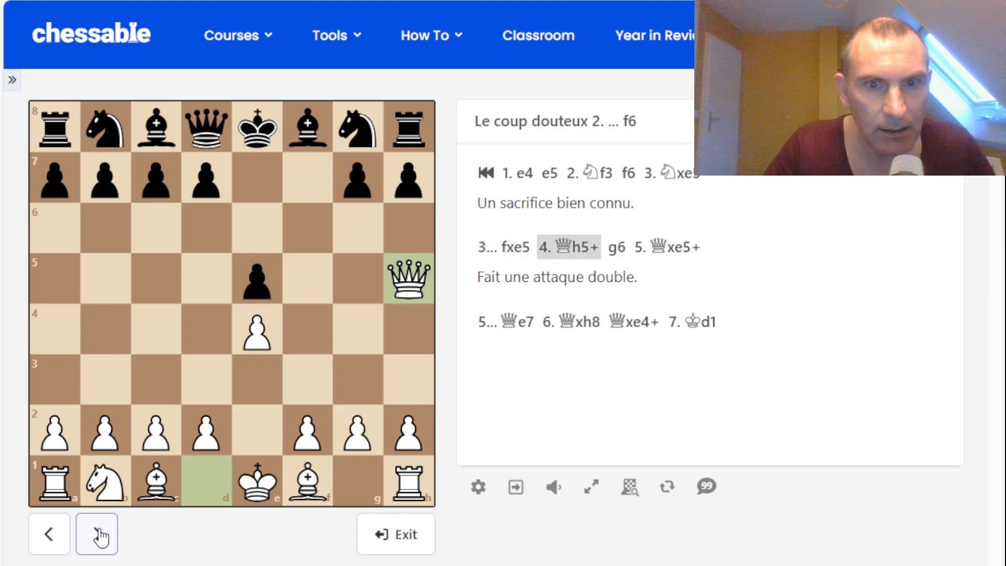
click(98, 534)
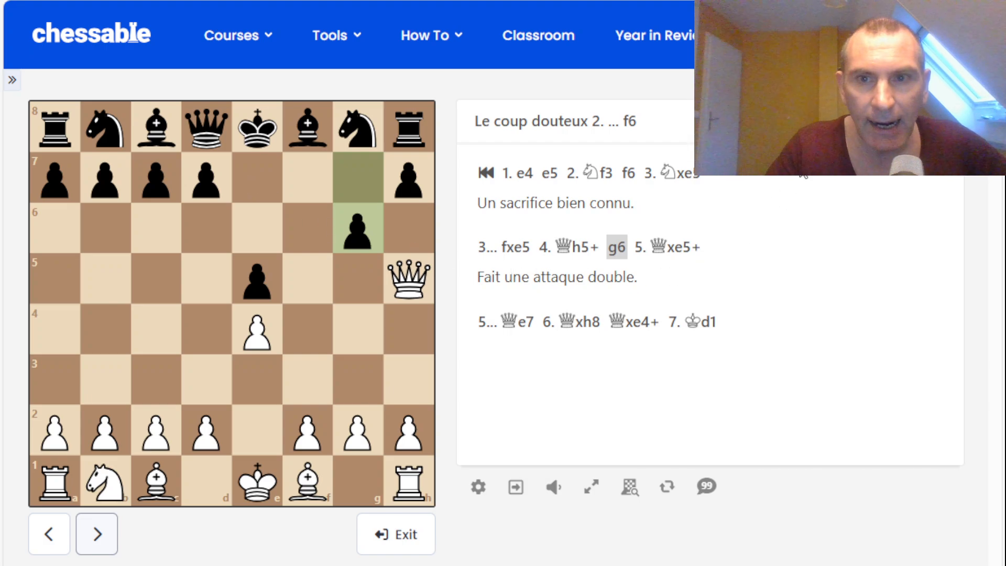
key(Right)
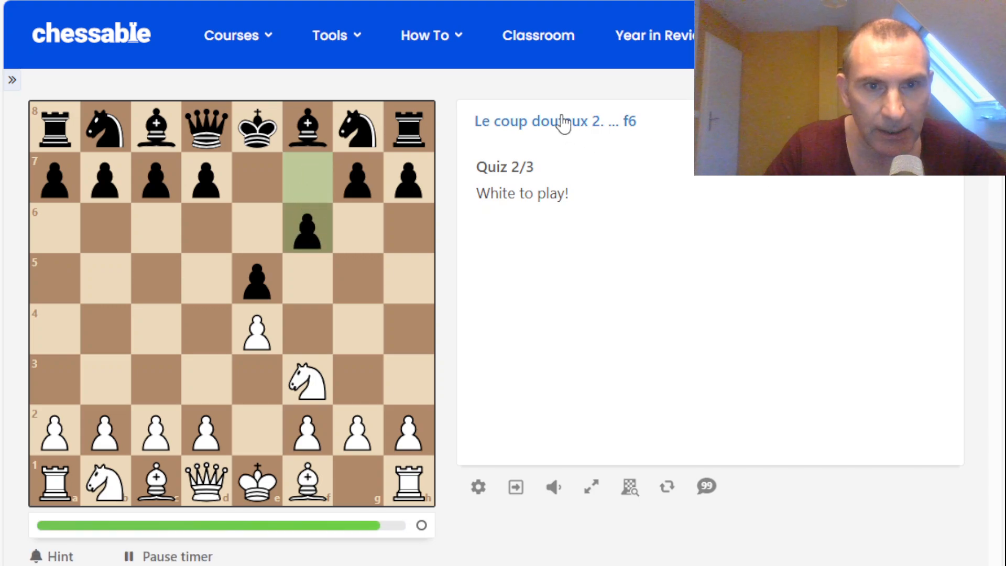
click(564, 124)
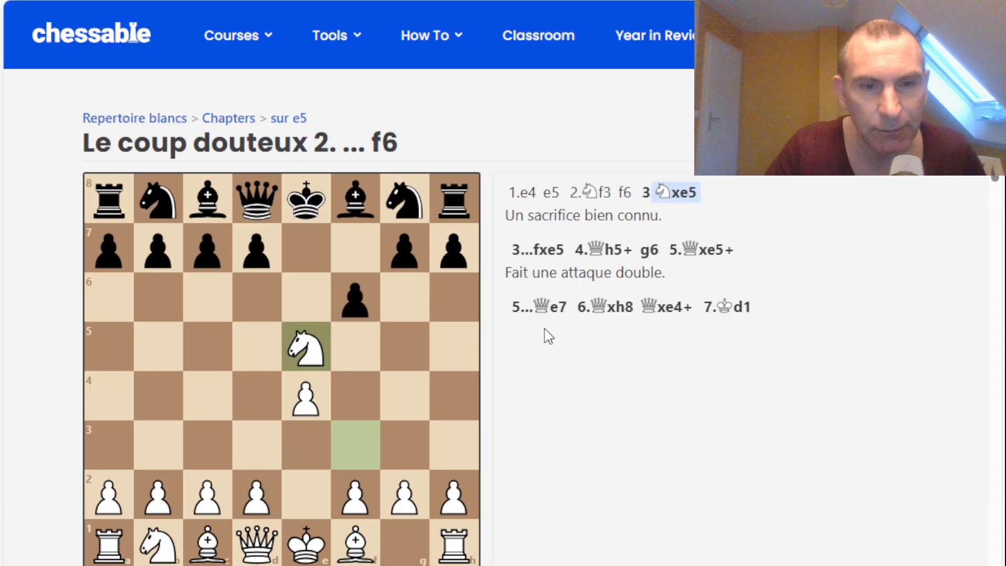
Open the variation Le coup douteux 2. ... f6 for editing
scroll(547, 336, down, 5)
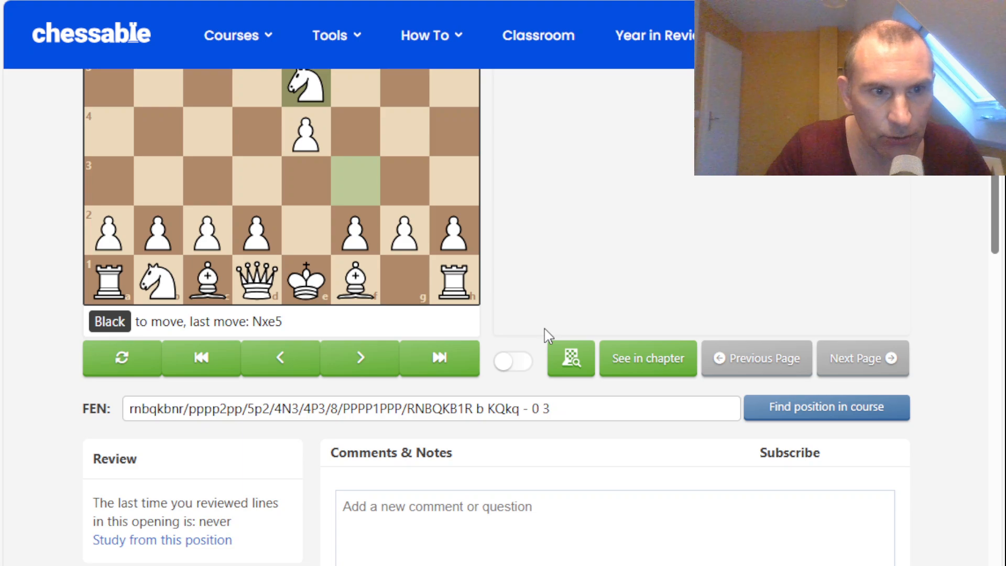
scroll(545, 333, up, 3)
scroll(550, 272, up, 2)
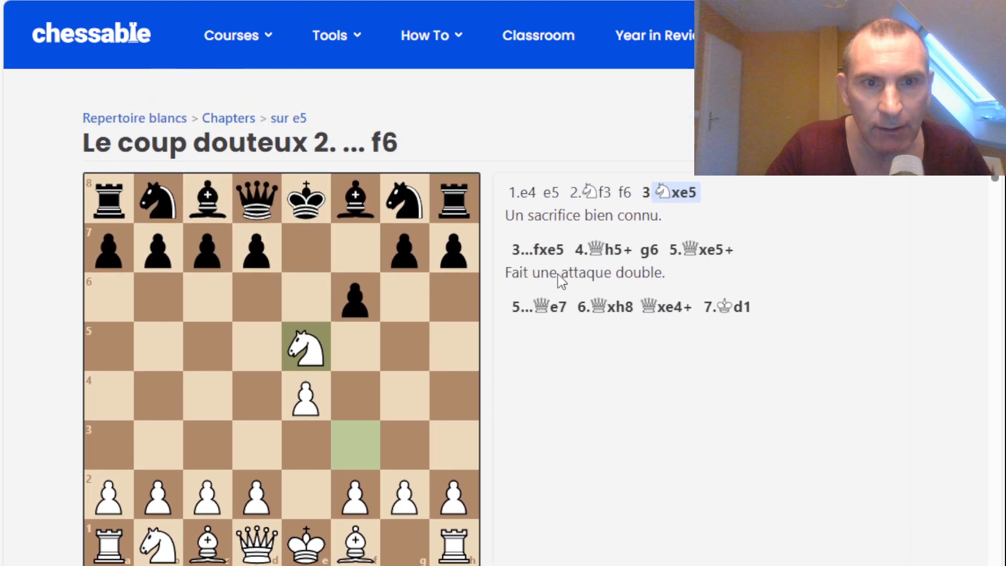
scroll(562, 301, down, 10)
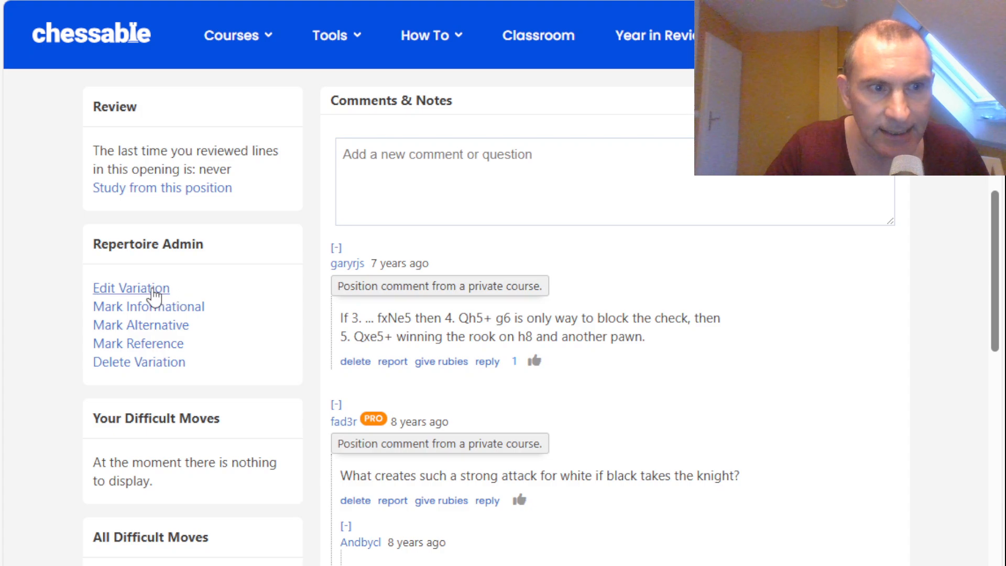
click(154, 297)
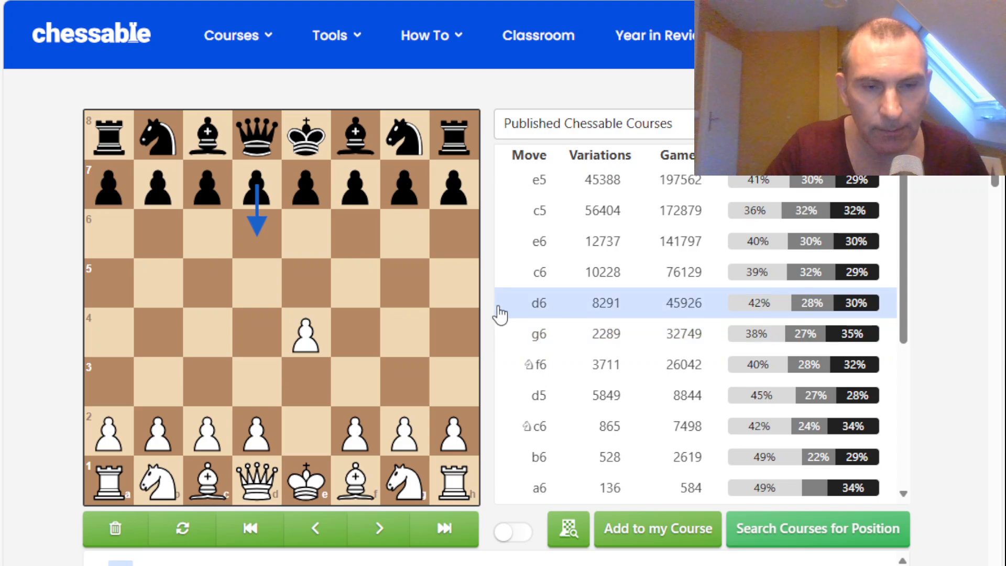
Select 3.Nxe5 in the variation's move list and review its comment fields and board position
scroll(492, 314, down, 5)
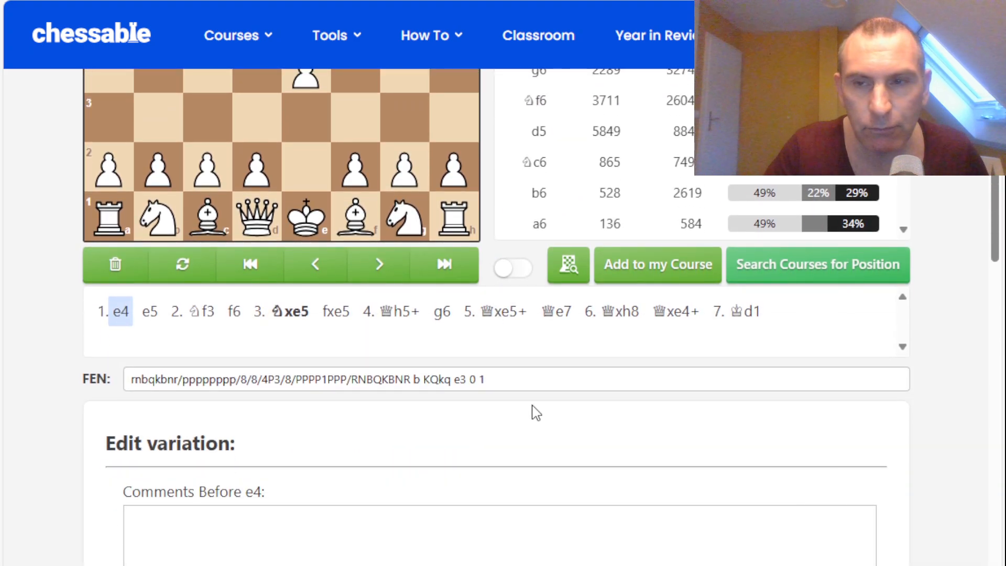
scroll(429, 400, down, 7)
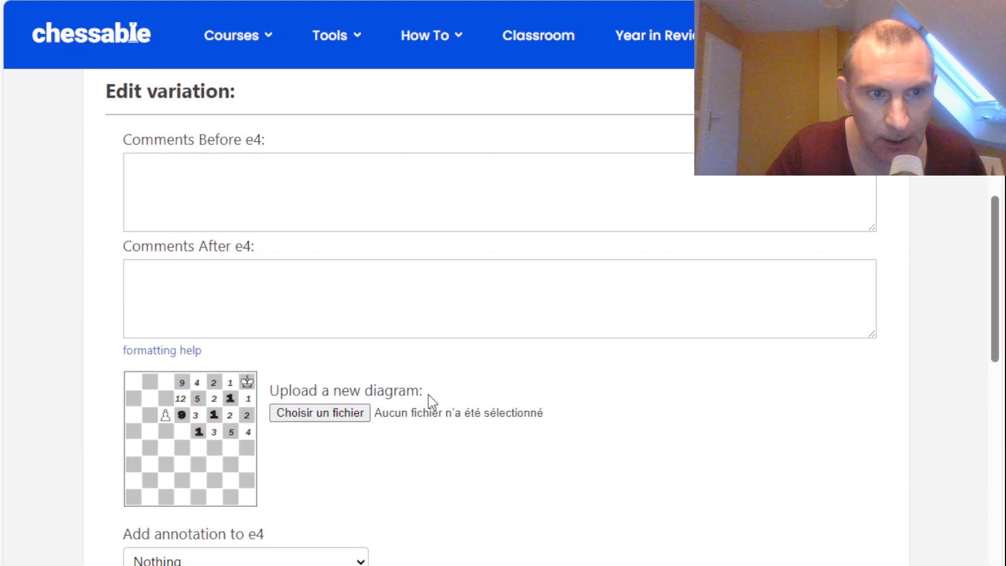
scroll(395, 294, up, 3)
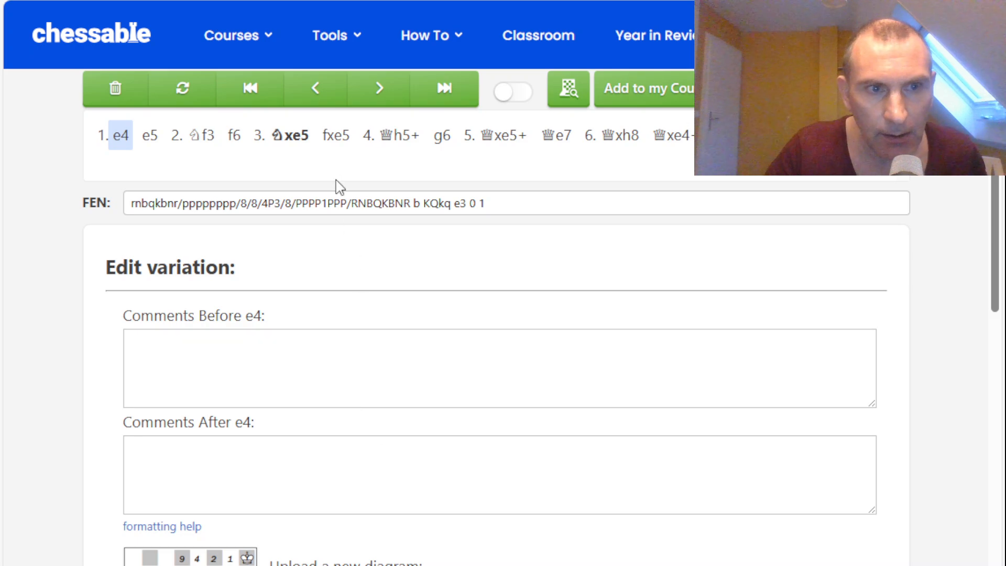
click(295, 137)
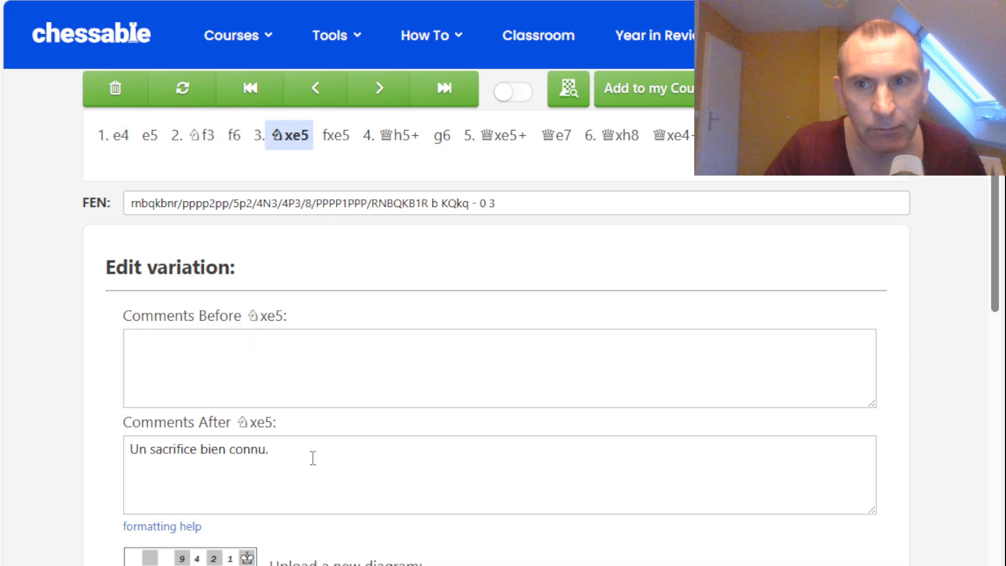
scroll(473, 404, up, 7)
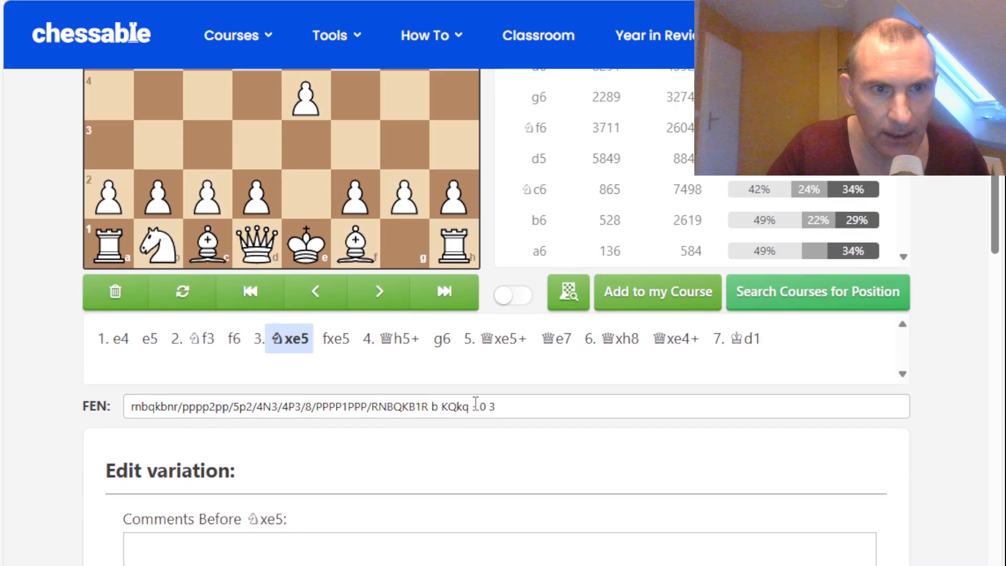
scroll(477, 407, up, 2)
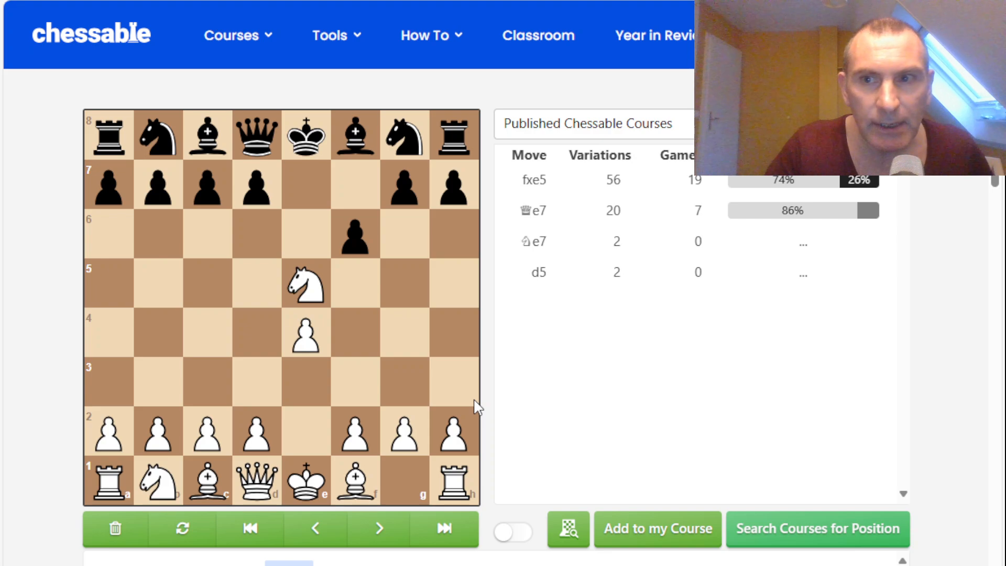
Advance the line to 4.Qh5+ and branch off with 4...Ke7 as a new variation
click(379, 529)
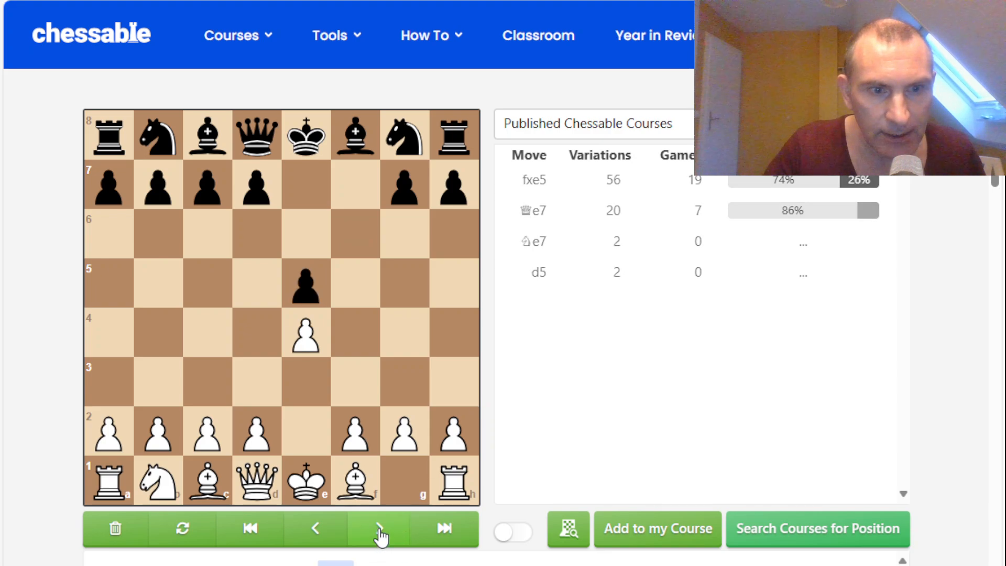
click(380, 529)
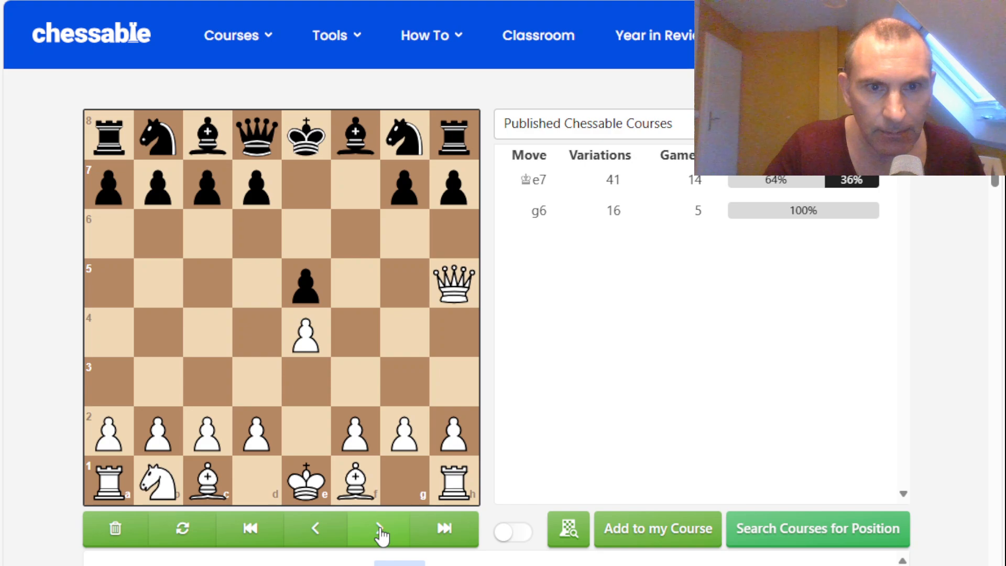
click(379, 529)
click(315, 529)
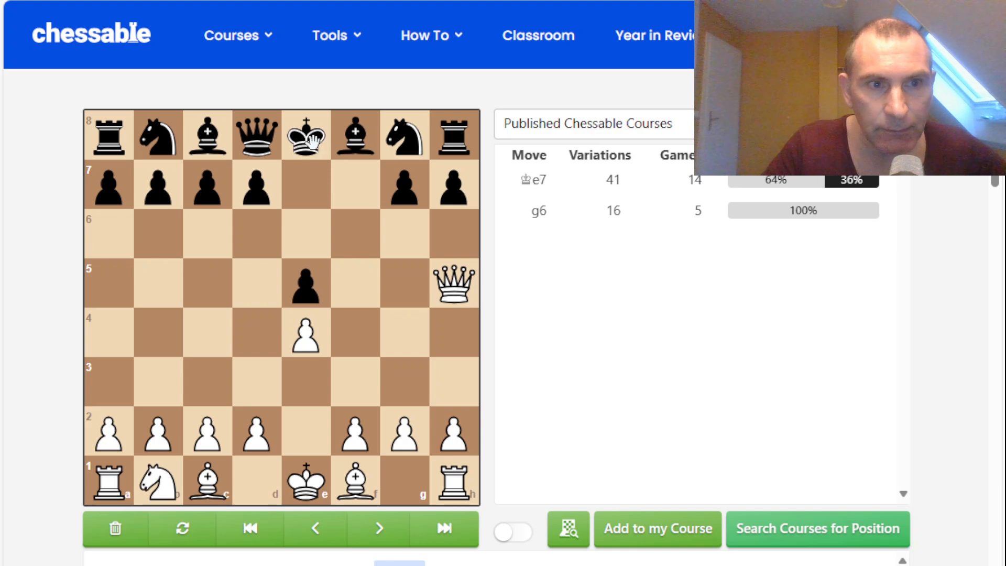
drag(309, 139, 312, 191)
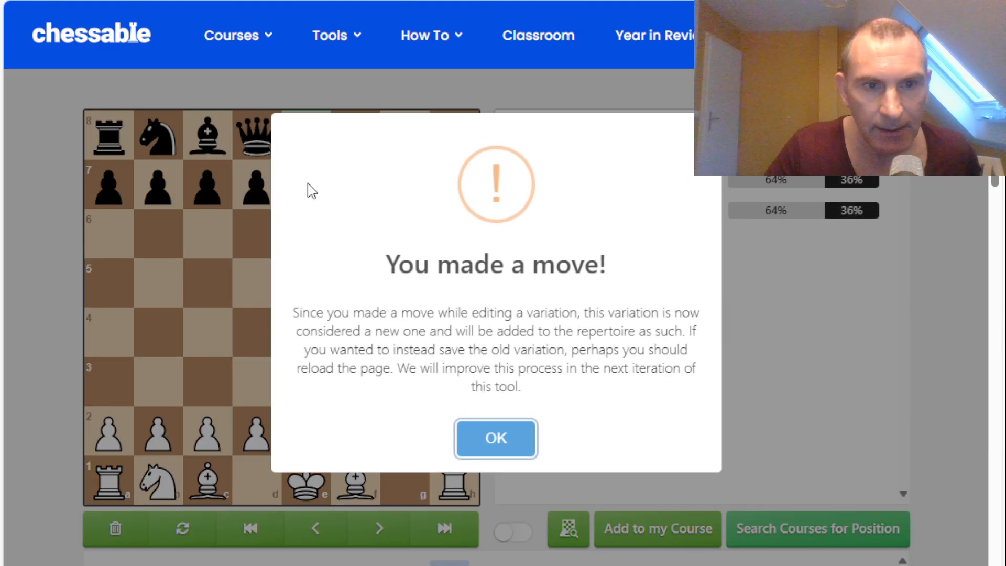
click(494, 439)
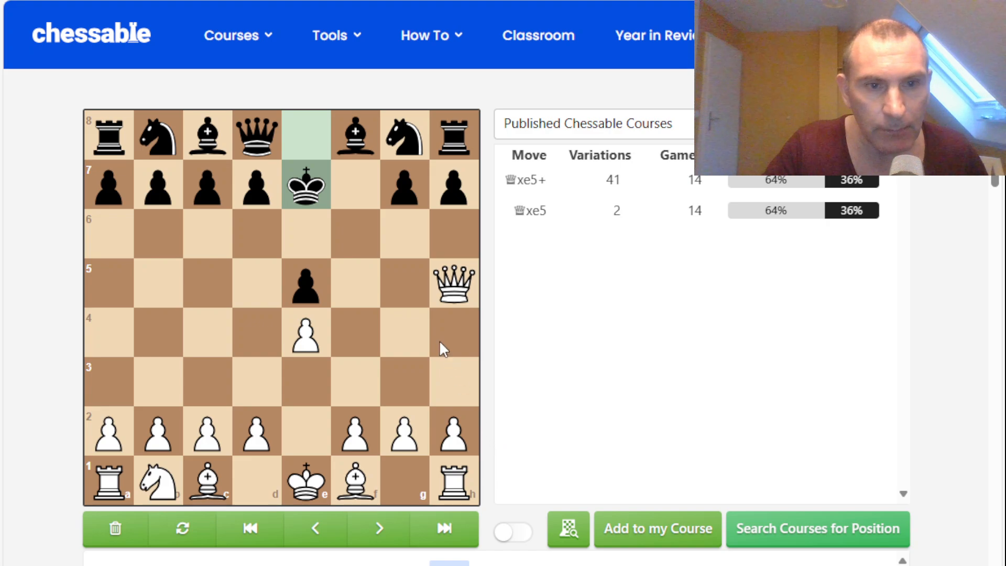
Continue the new line on the board with 5.Qxe5+ Kf7 6.Bc4+ Kg6 7.Qf5+ Kh6 8.d4+
drag(454, 287, 309, 287)
click(306, 189)
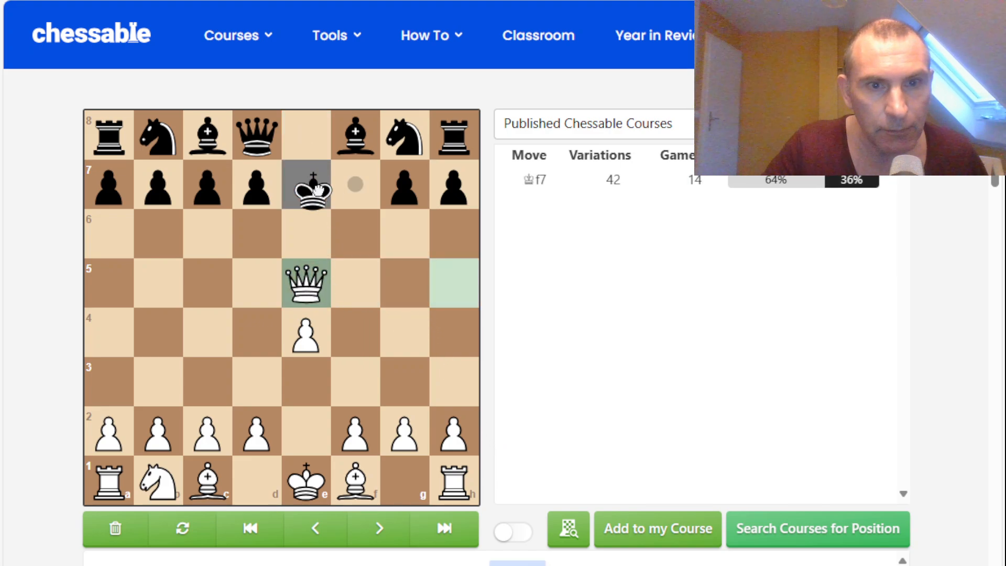
click(355, 185)
drag(343, 477, 208, 333)
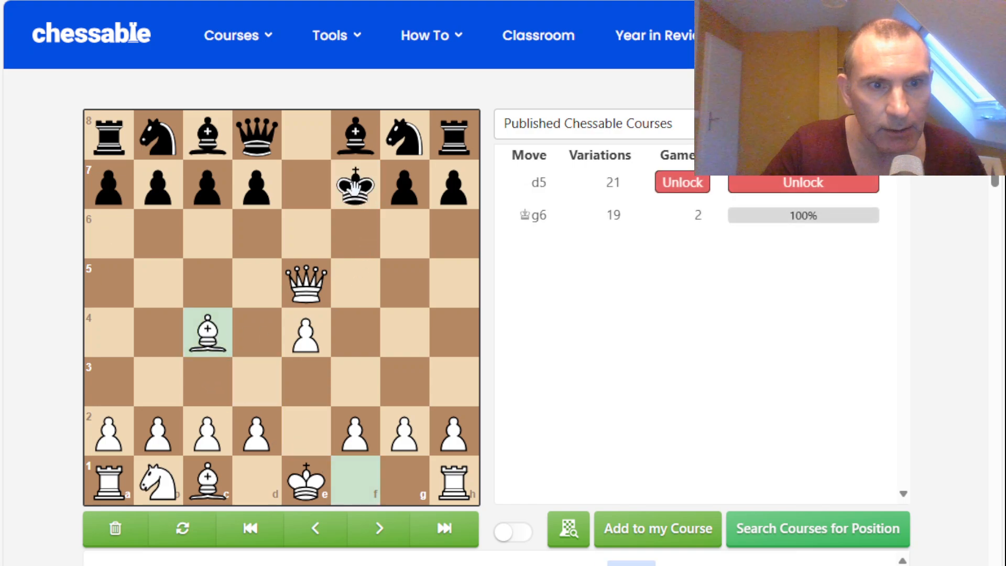
drag(355, 188, 404, 233)
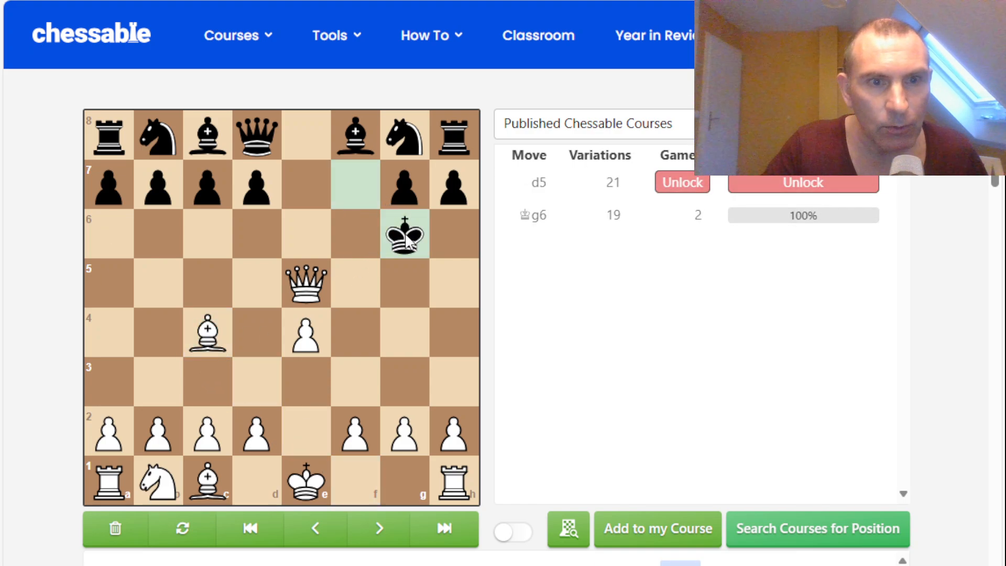
drag(311, 282, 362, 287)
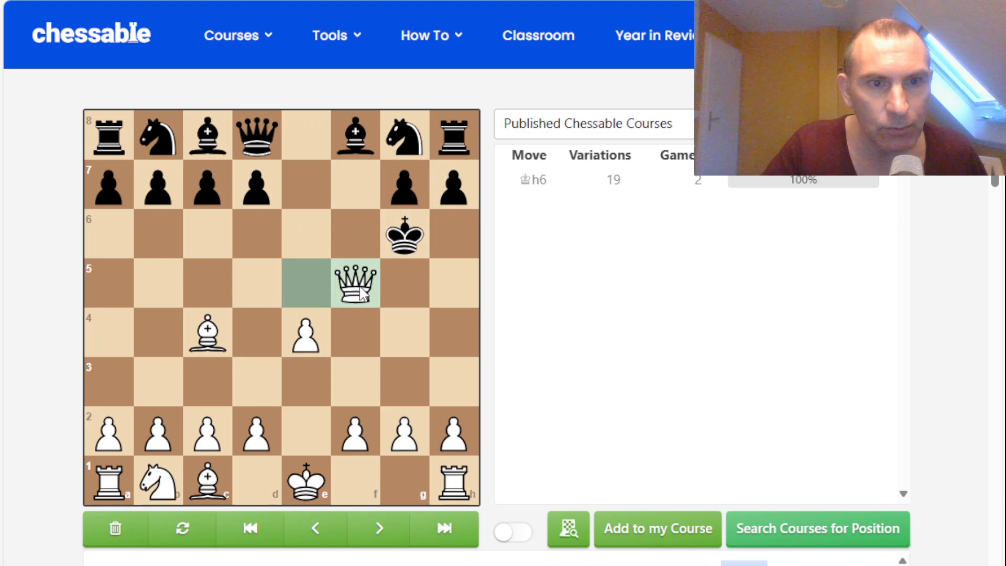
drag(400, 238, 451, 233)
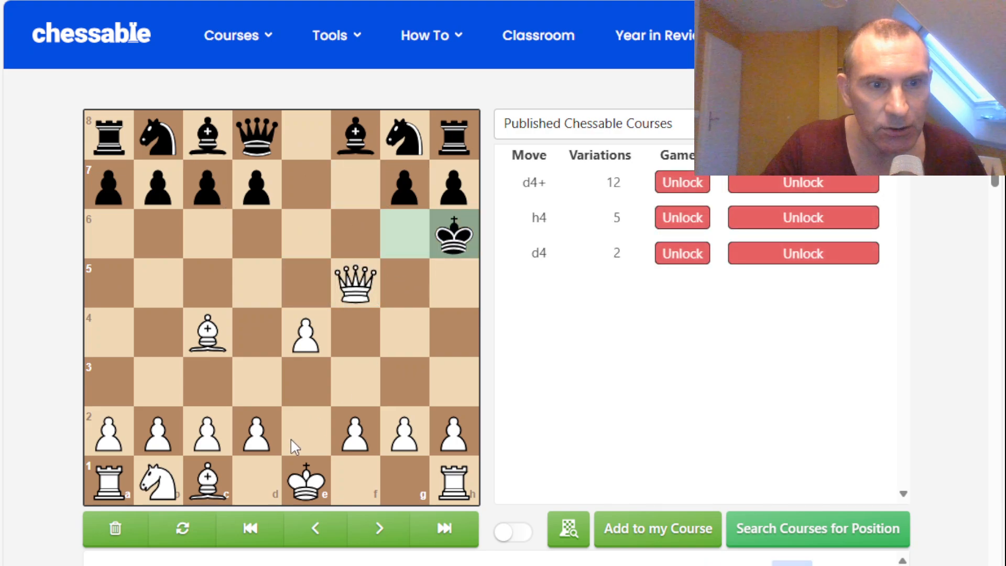
drag(257, 432, 261, 329)
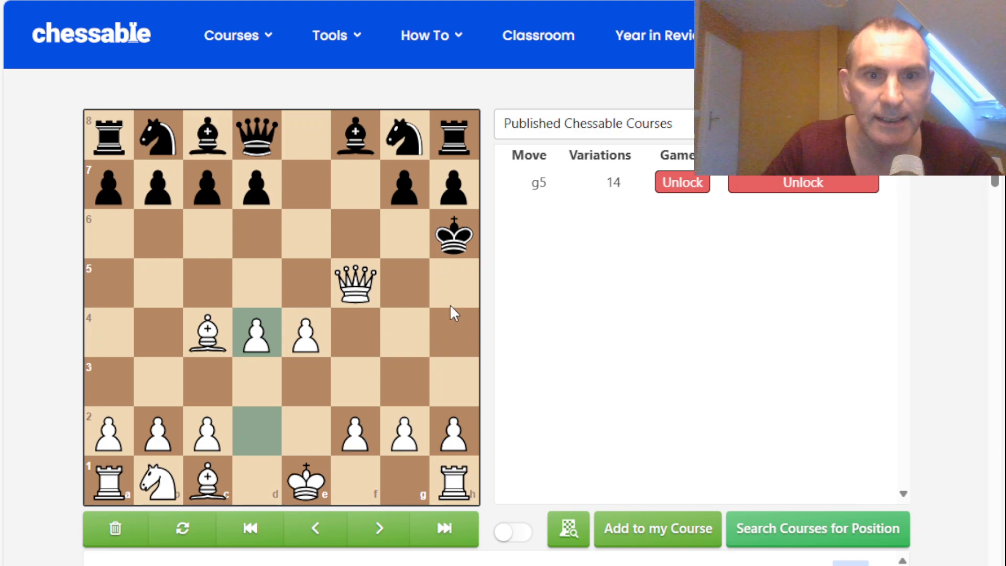
Review the new line's move list and check the comment carried over on 3.Nxe5
scroll(532, 354, down, 5)
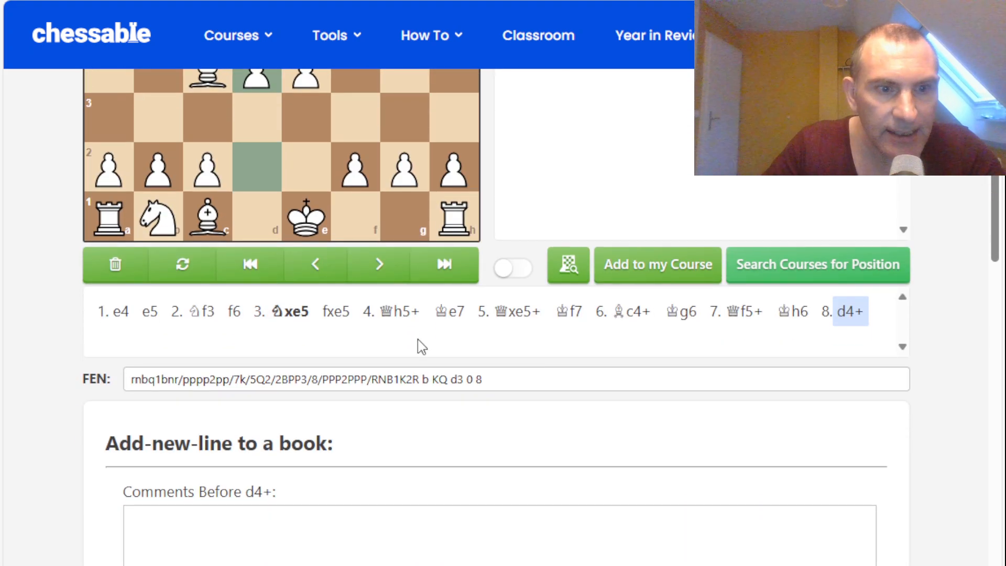
click(292, 312)
scroll(355, 378, down, 5)
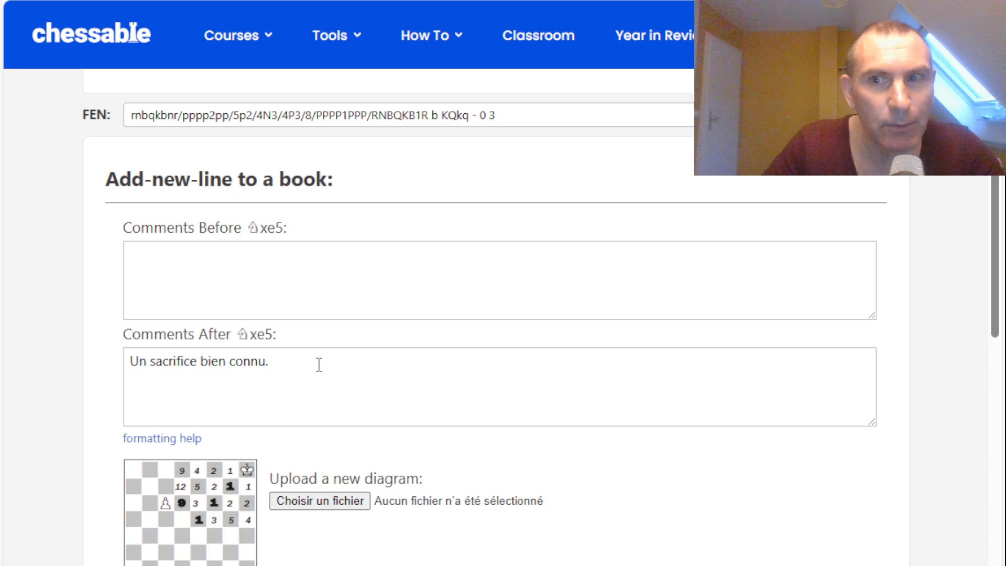
scroll(360, 369, up, 5)
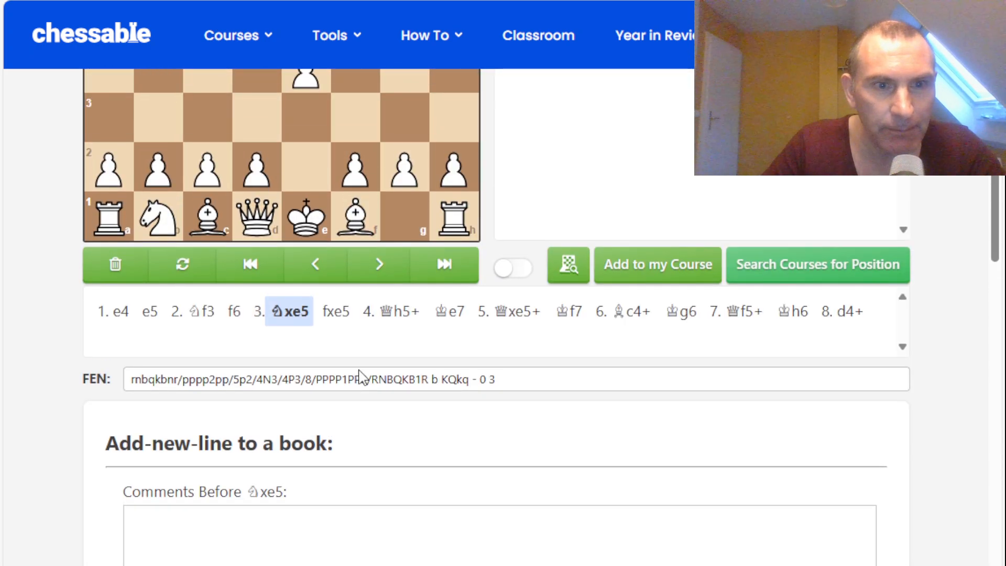
scroll(361, 370, up, 3)
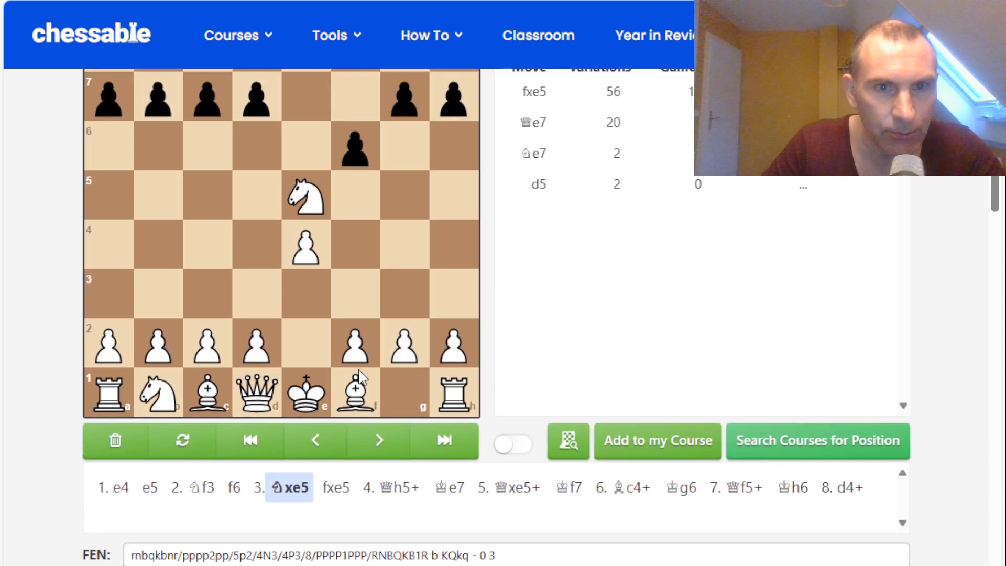
scroll(361, 372, down, 13)
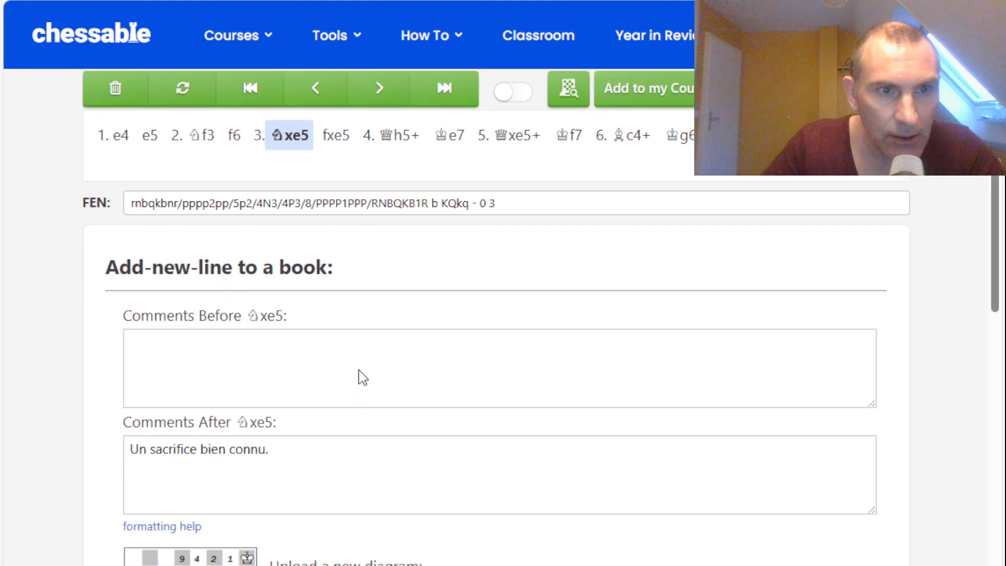
Name the new variation Le coup douteux 2. ... f6 variante Re7
scroll(360, 372, down, 7)
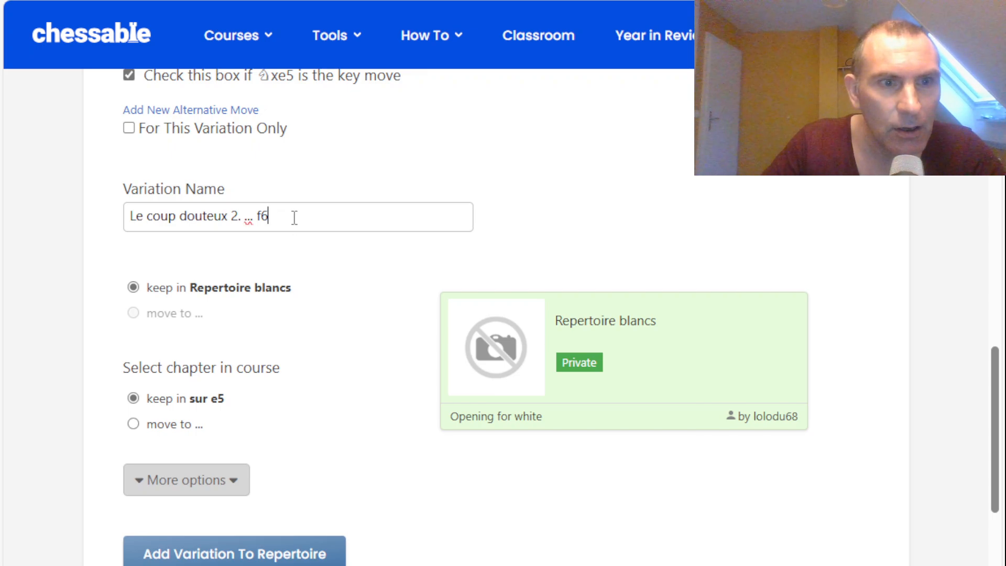
click(295, 218)
scroll(416, 339, up, 12)
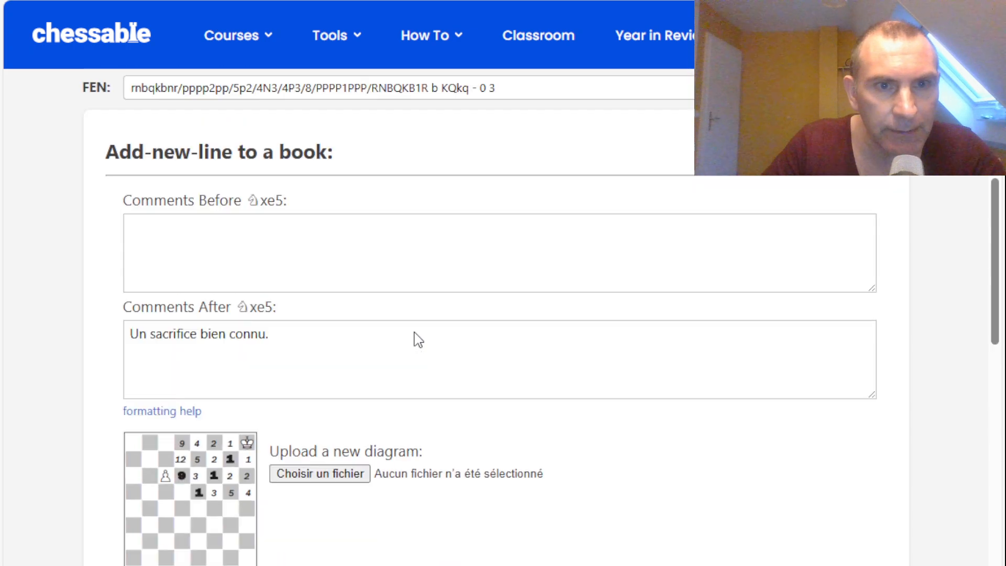
scroll(416, 340, up, 6)
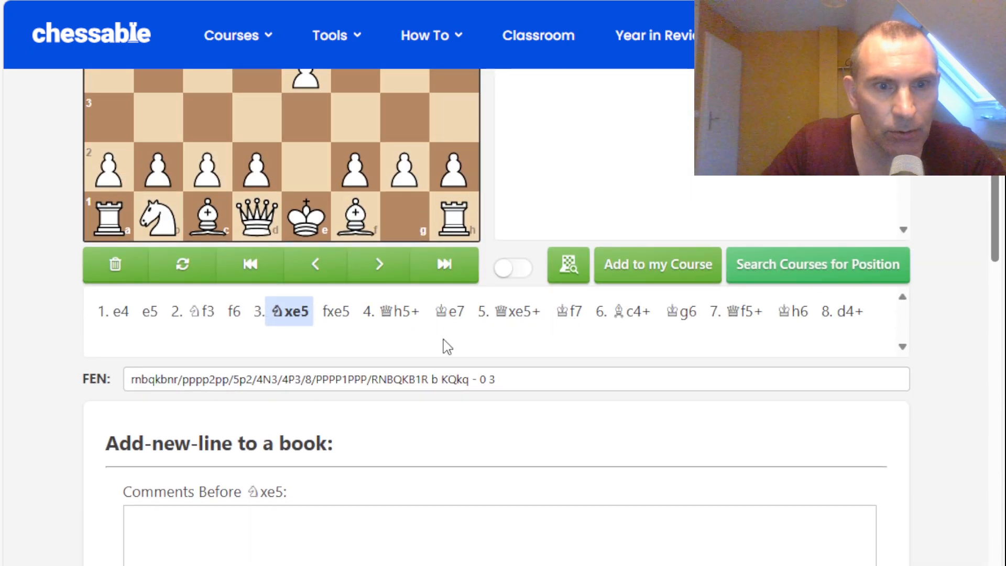
scroll(447, 346, down, 15)
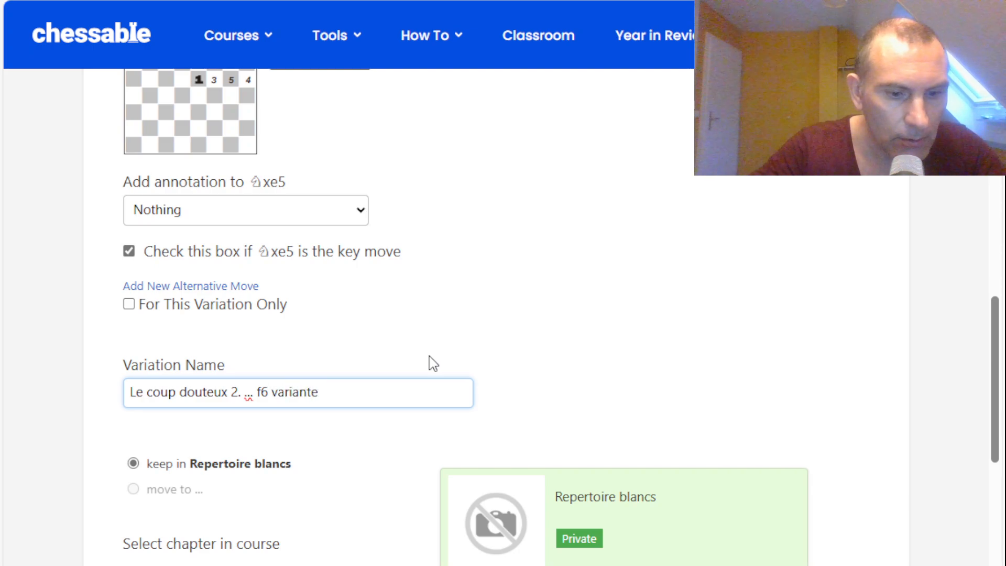
text(7)
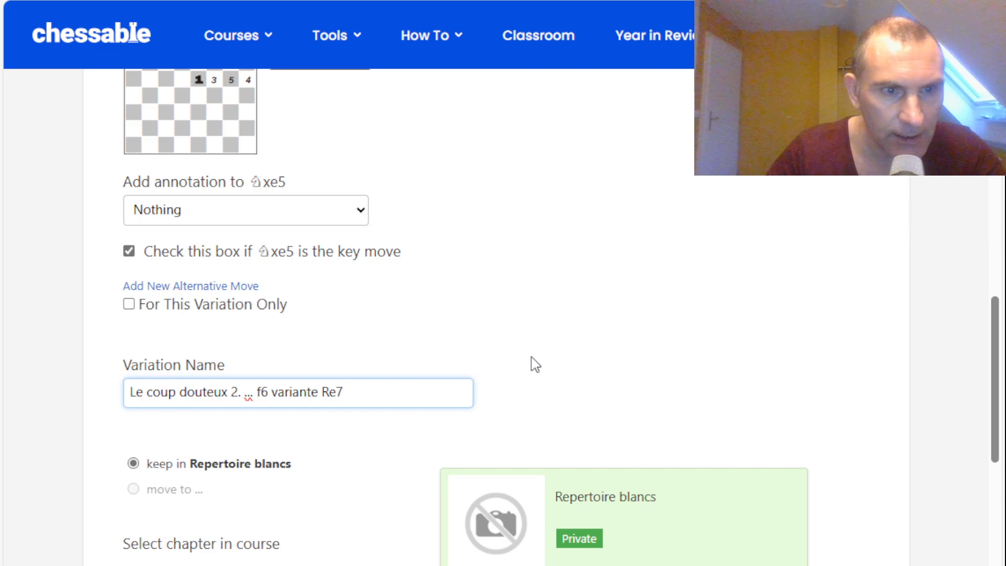
Add the variation to the chapter sur e5 of Repertoire blancs and open its page
scroll(534, 341, down, 3)
scroll(534, 339, down, 1)
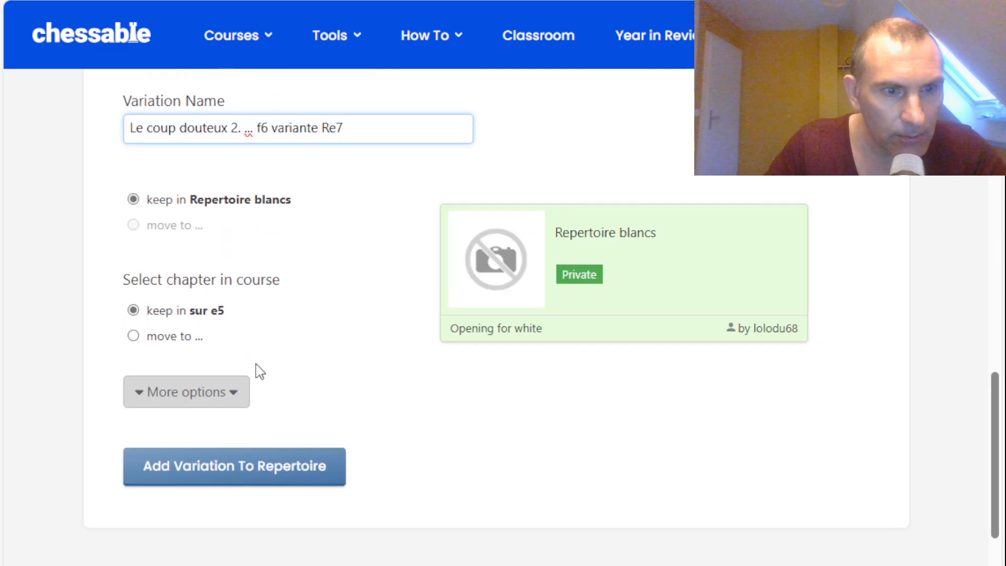
click(239, 468)
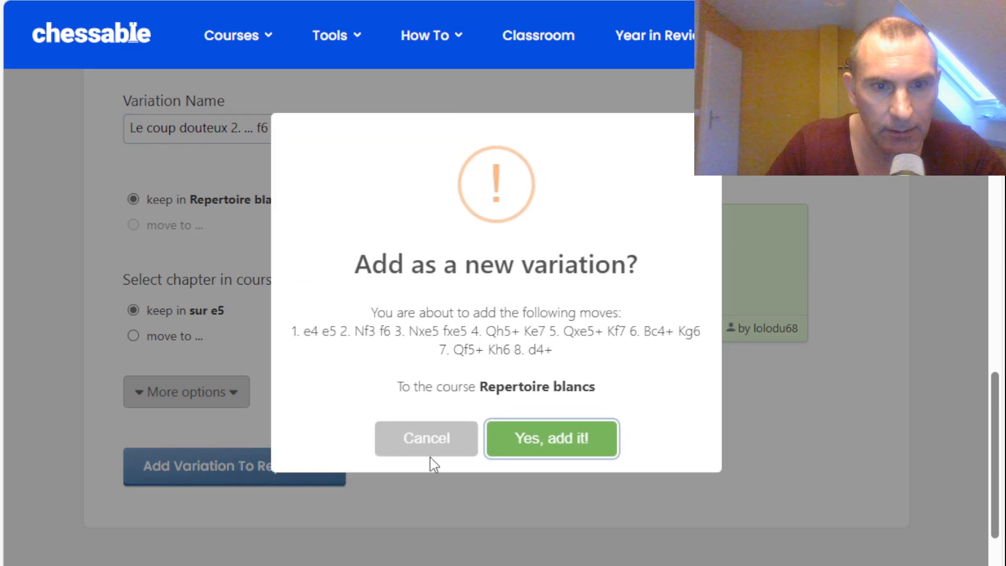
click(558, 441)
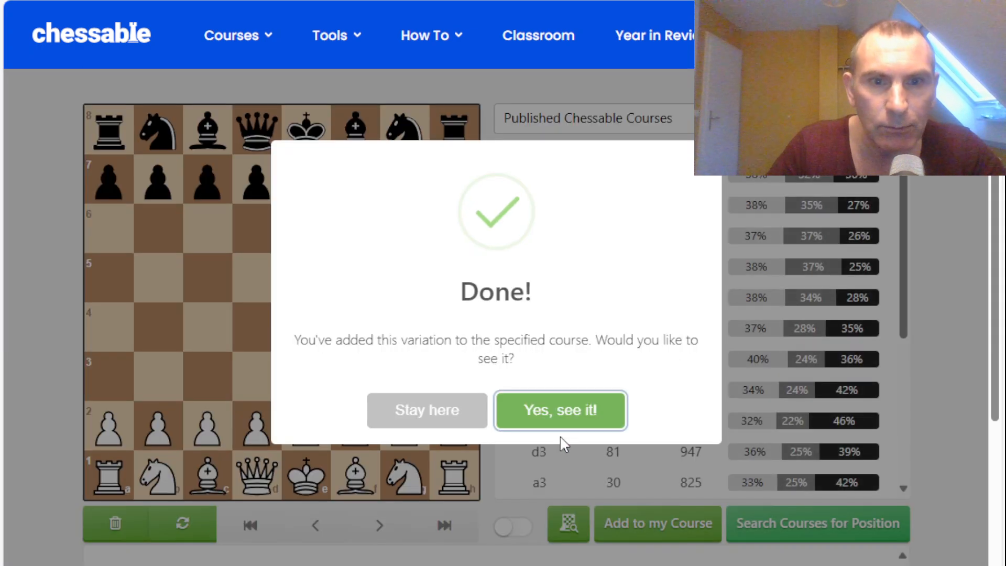
click(559, 411)
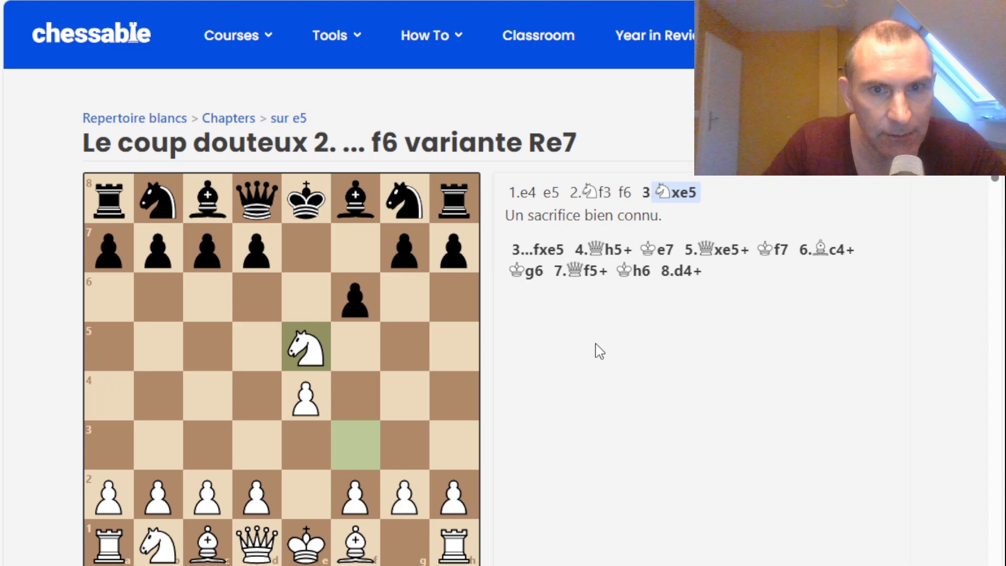
Open the Re7 variation for editing and remove the key move mark from 3.Nxe5
scroll(600, 351, down, 8)
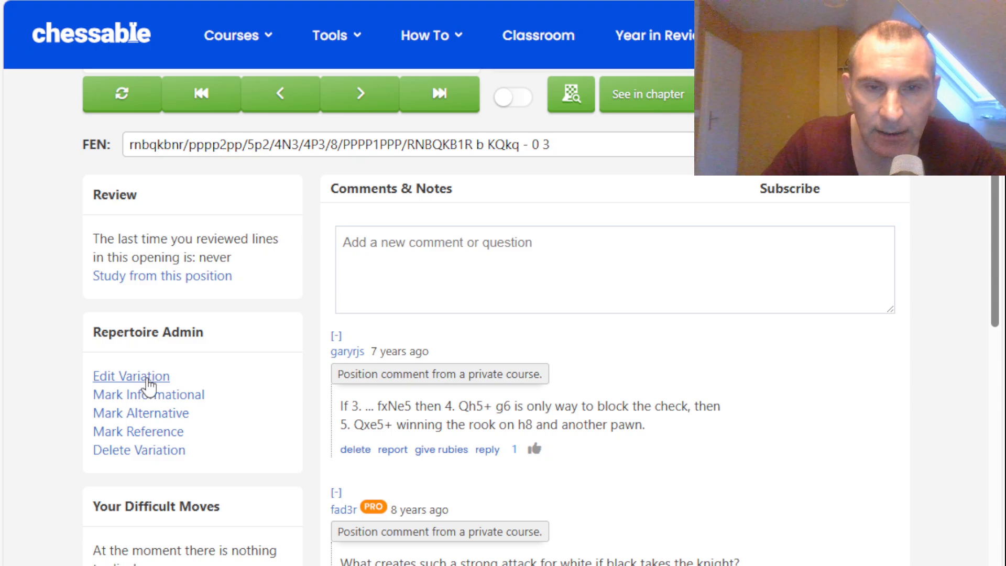
click(148, 377)
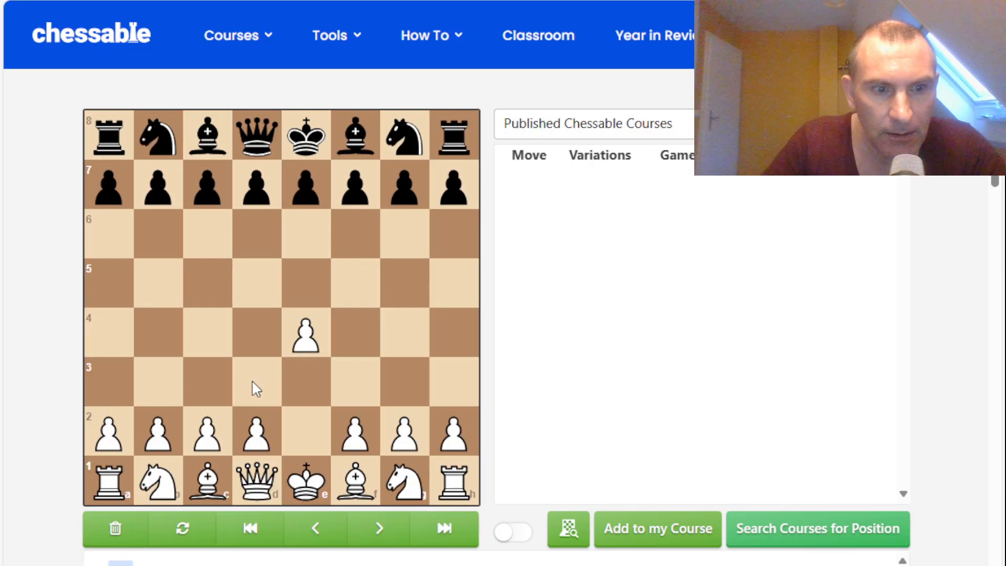
scroll(462, 387, down, 4)
scroll(464, 392, down, 1)
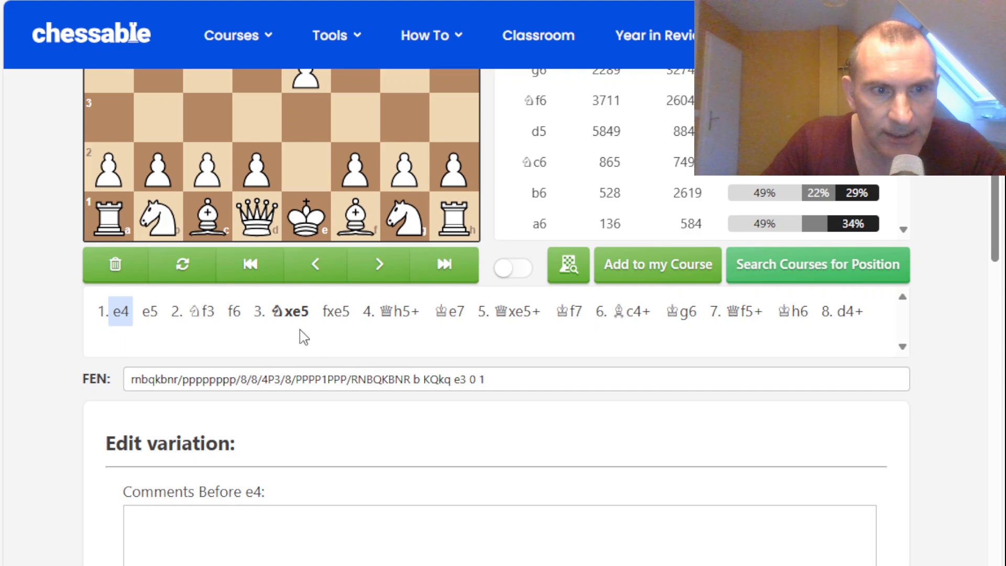
click(292, 313)
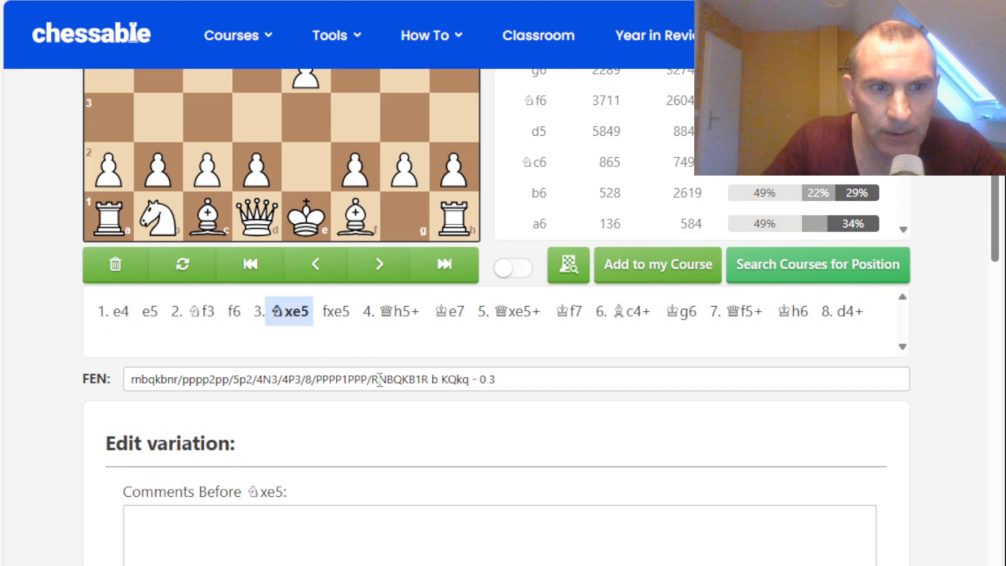
scroll(378, 378, down, 12)
scroll(370, 372, down, 2)
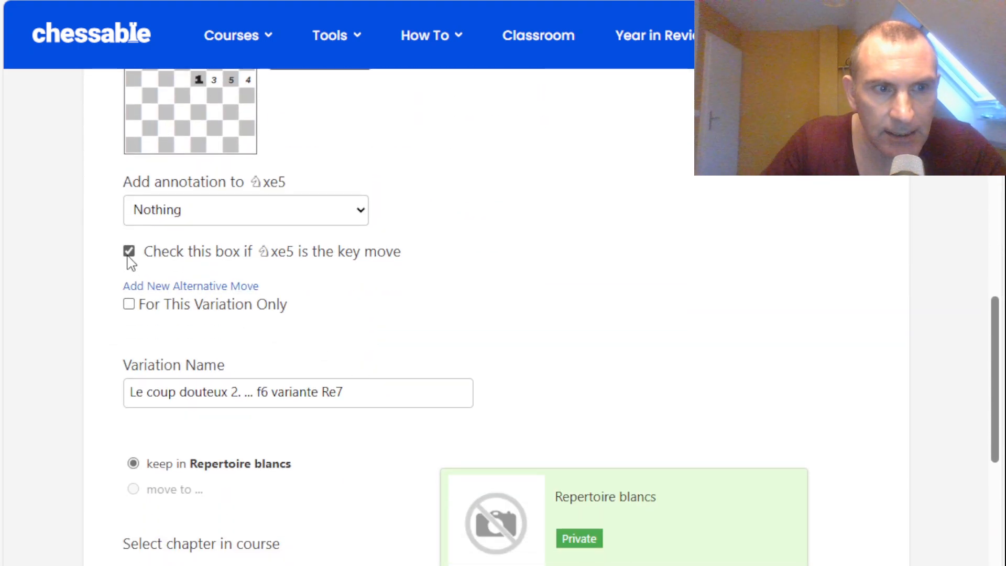
Mark 5.Qxe5+ as the variation's key move
scroll(571, 357, up, 14)
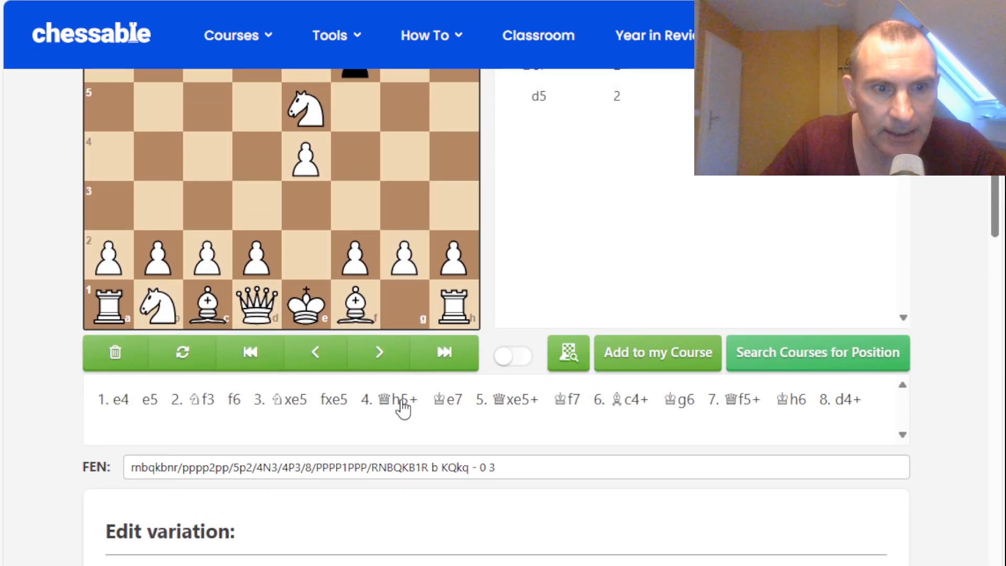
click(511, 400)
scroll(511, 404, down, 10)
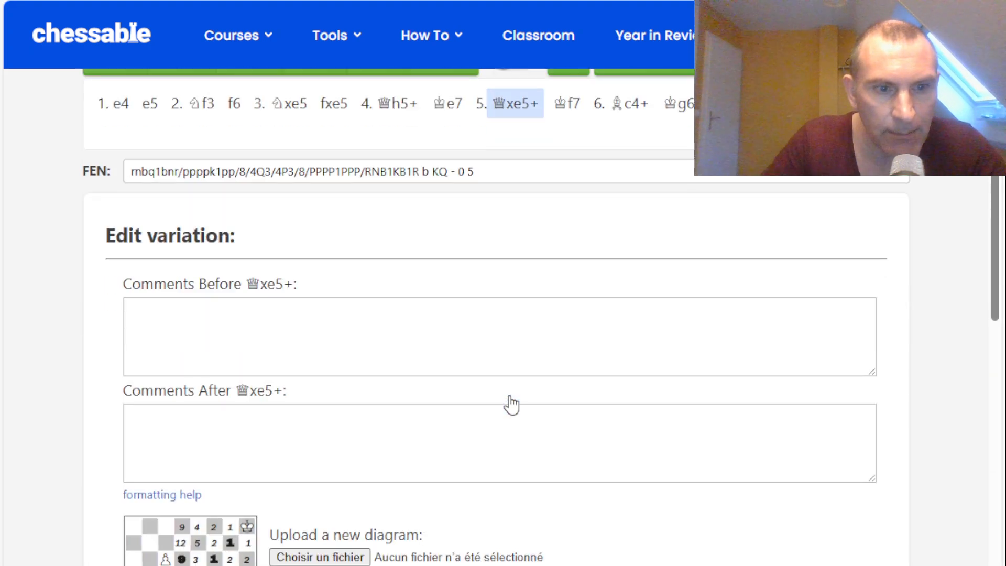
scroll(512, 401, down, 5)
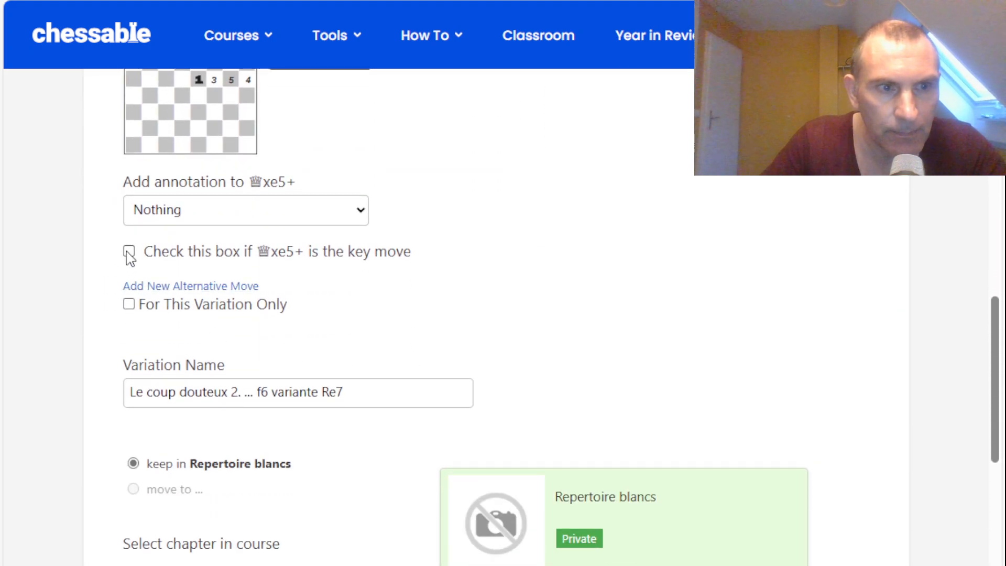
scroll(607, 375, up, 12)
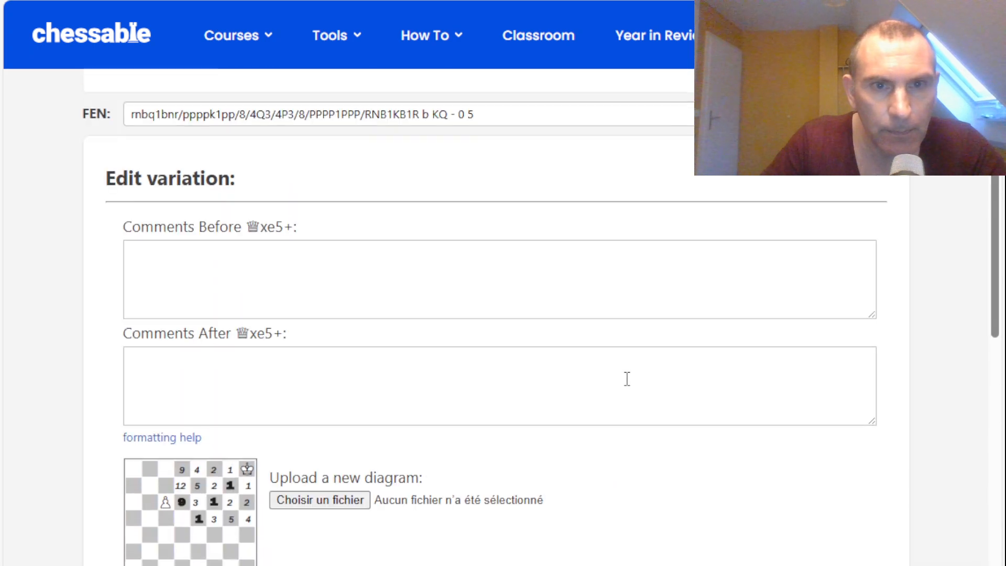
scroll(628, 378, up, 2)
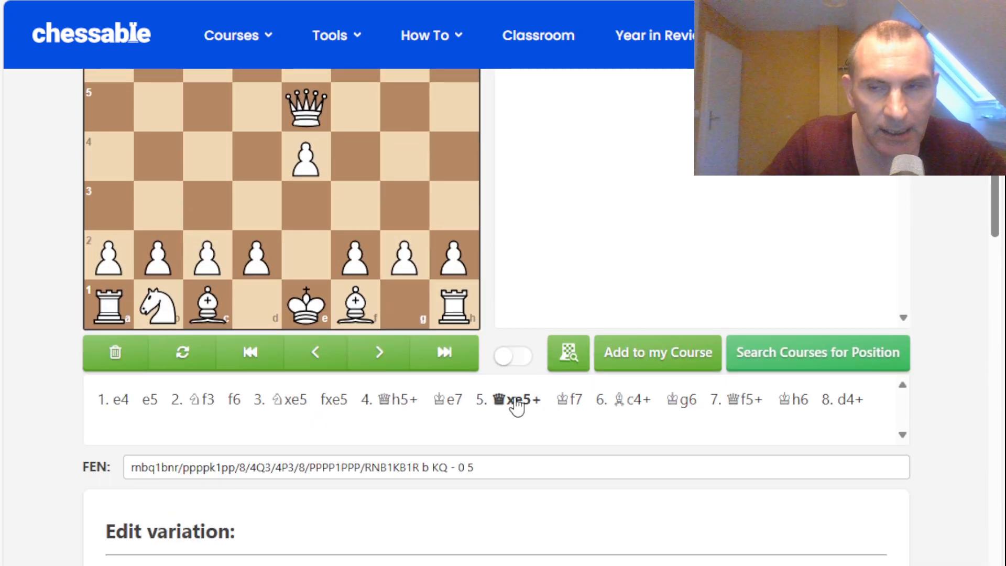
Update the variation, keeping it in the chapter sur e5 of Repertoire blancs
scroll(516, 406, down, 20)
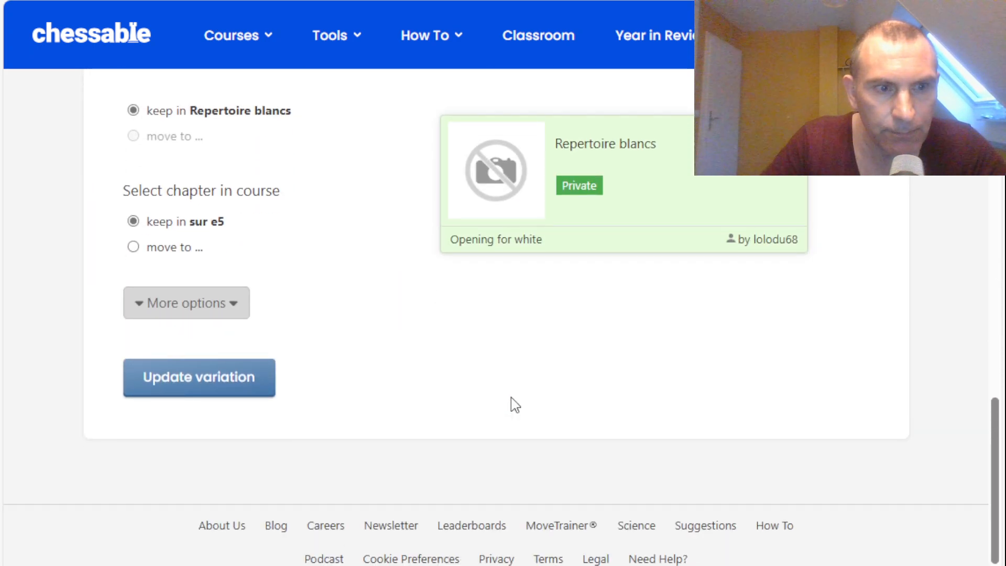
click(183, 376)
click(560, 404)
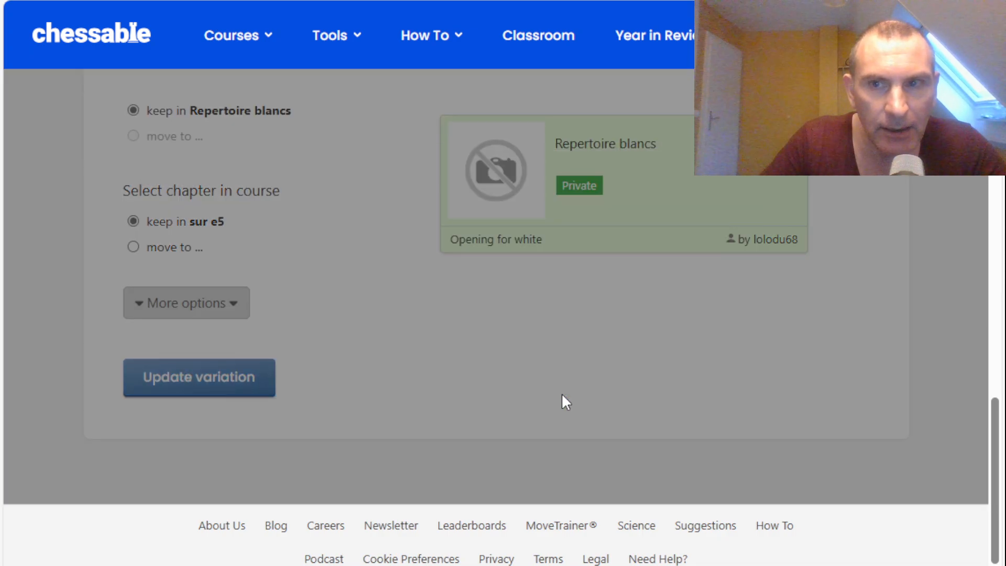
click(562, 401)
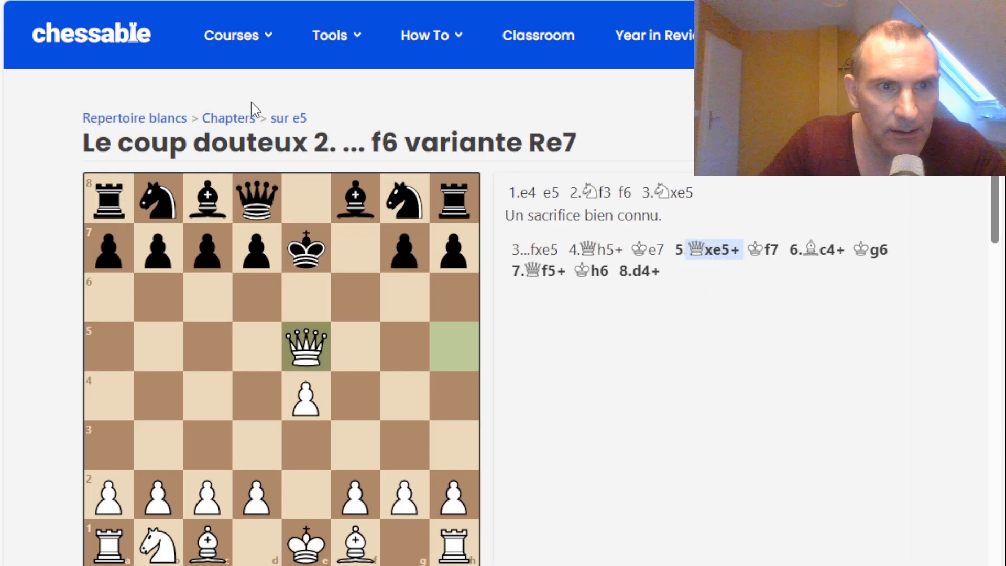
Open the chapter sur e5 and compare the trained moves of its two Le coup douteux 2. ... f6 variations
click(302, 125)
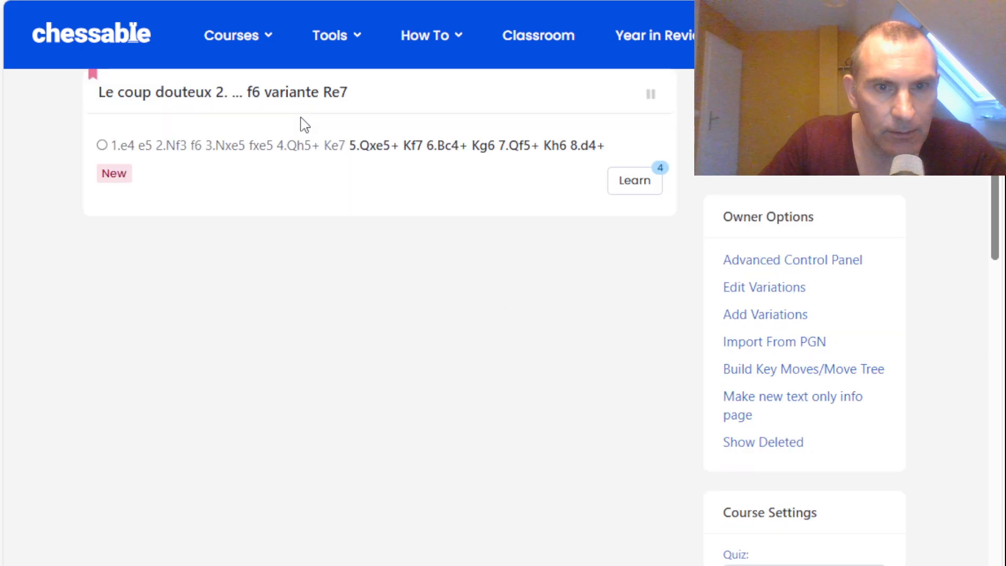
scroll(473, 318, up, 6)
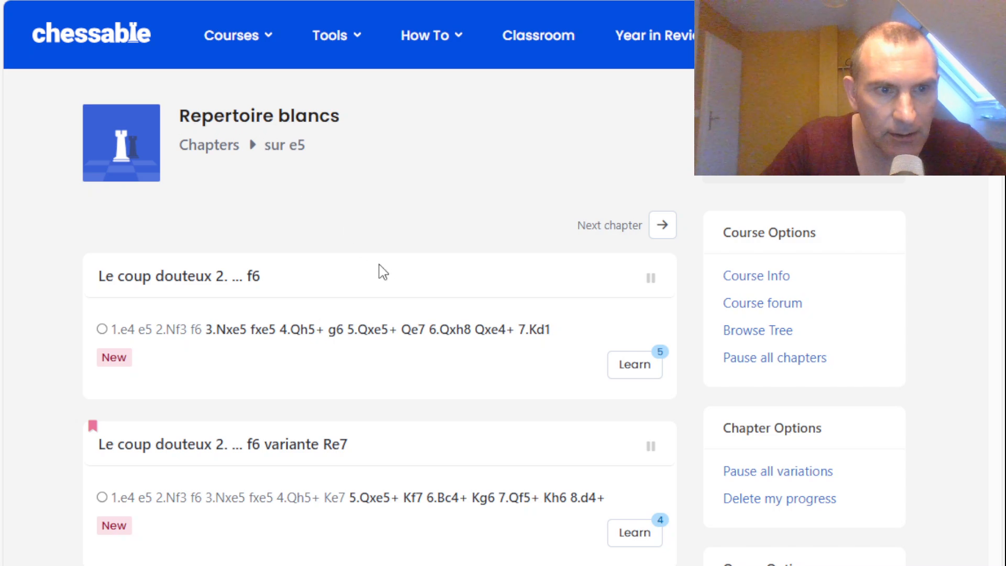
scroll(377, 272, down, 2)
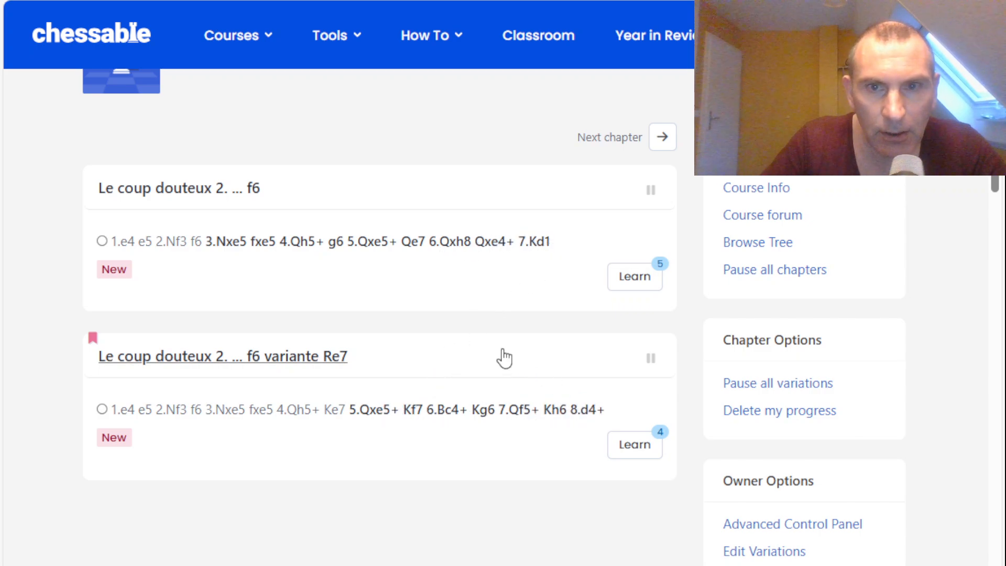
scroll(503, 356, up, 2)
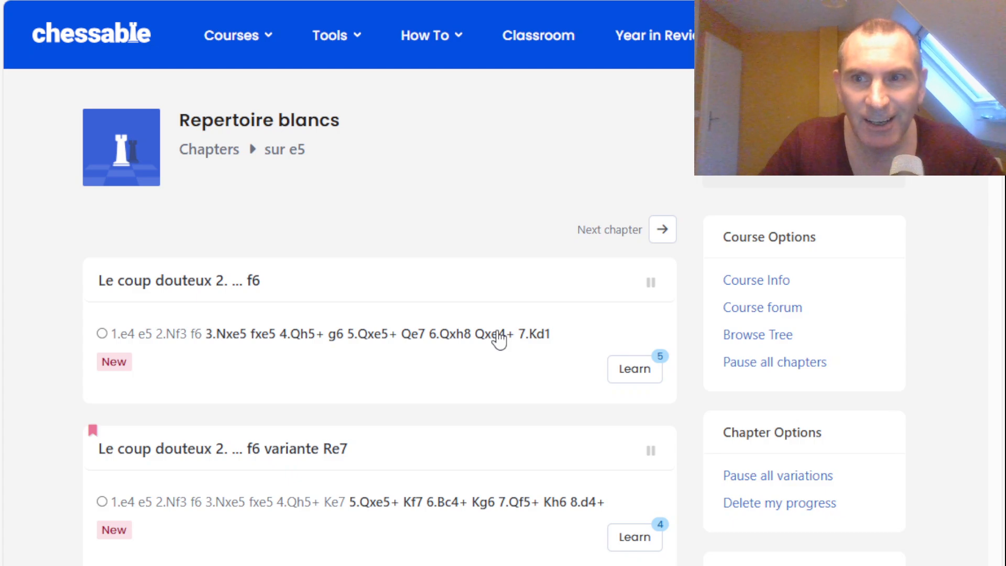